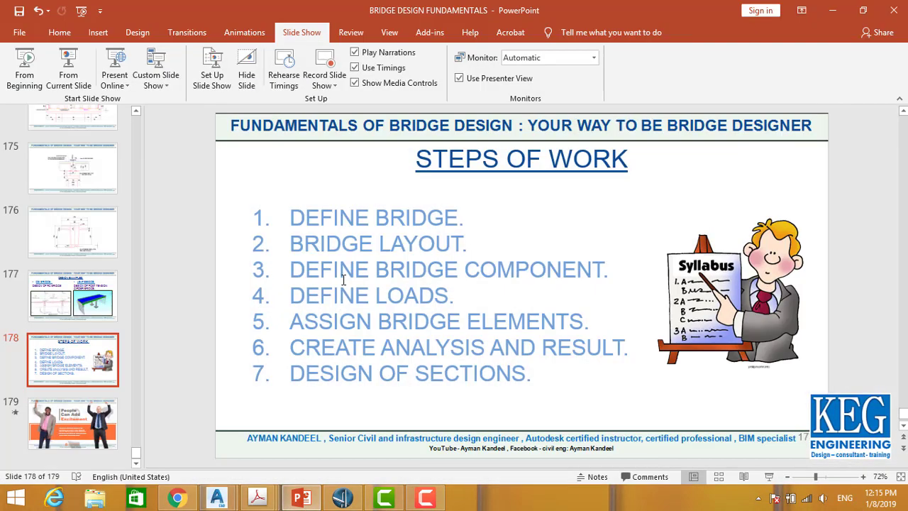
Review the define bridge and bridge layout items in the steps-of-work slide, and switch to CSiBridge
drag(296, 213, 440, 218)
click(426, 218)
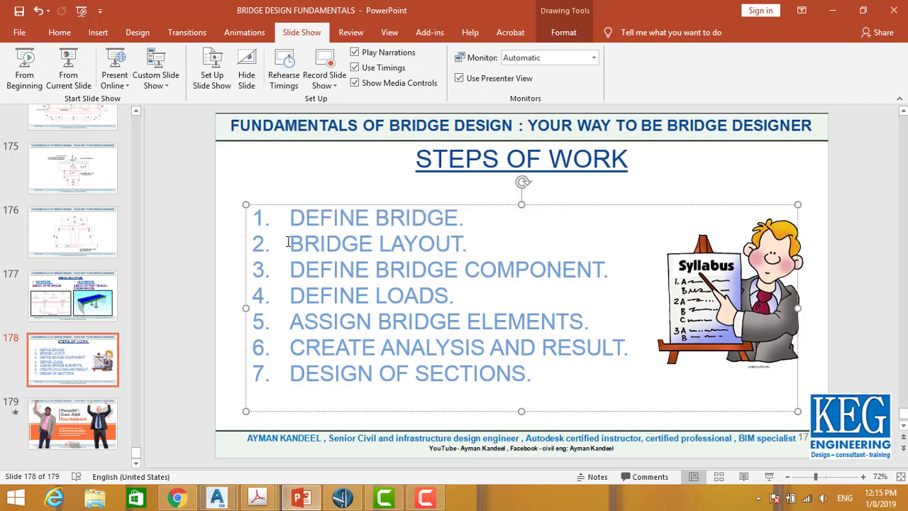
drag(288, 241, 463, 243)
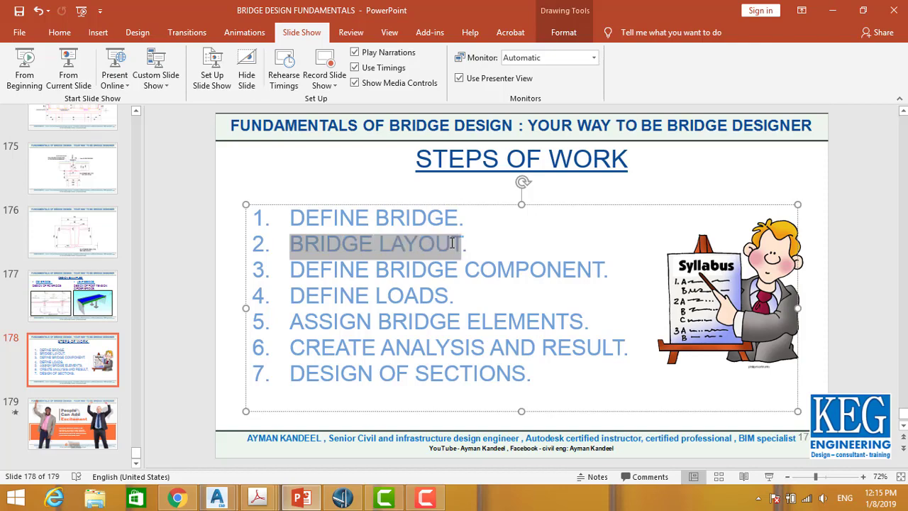
click(832, 7)
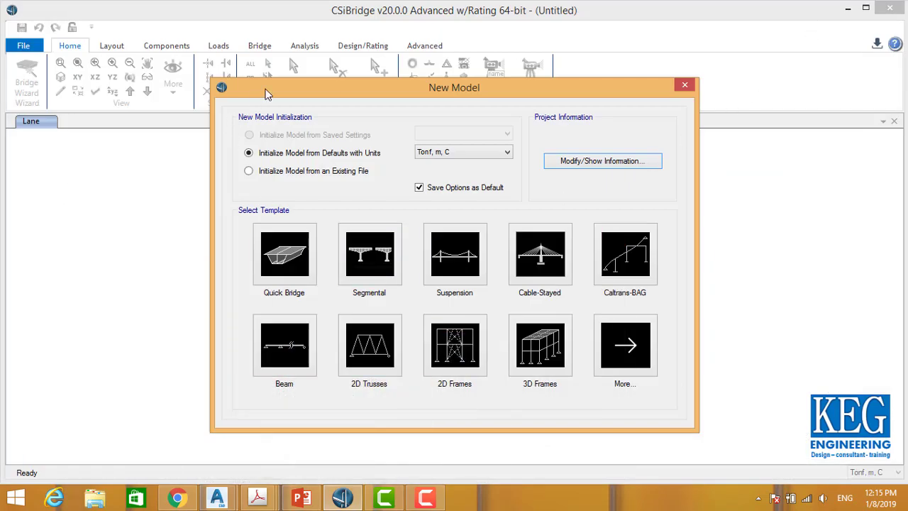
Close the initial New Model window and start a new model
drag(338, 91, 355, 70)
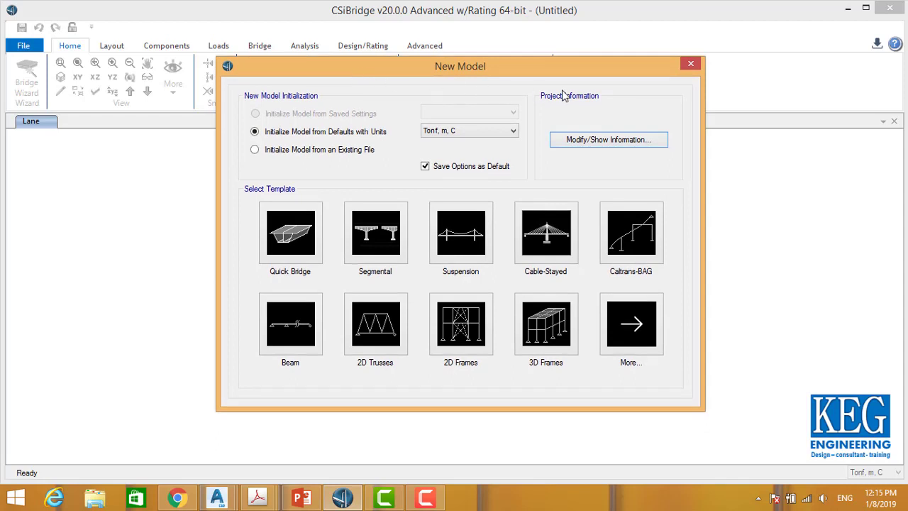
click(689, 65)
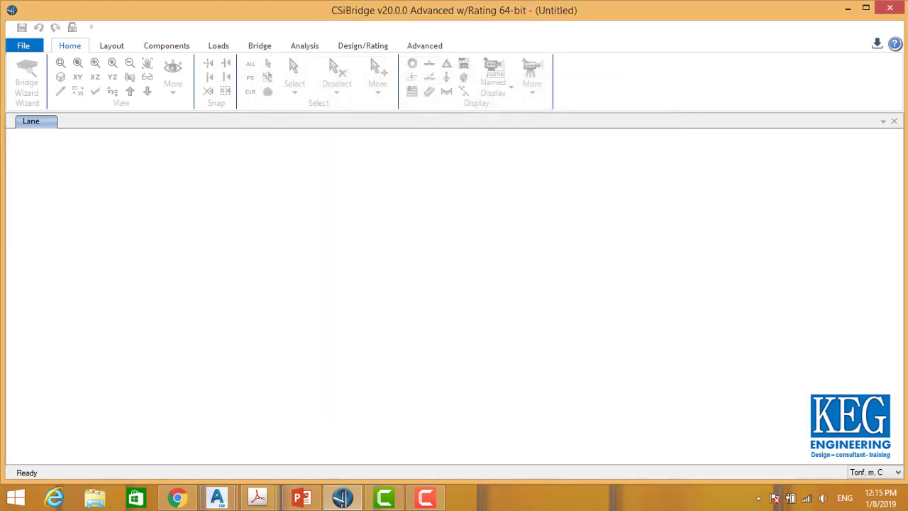
click(878, 474)
click(877, 473)
click(24, 45)
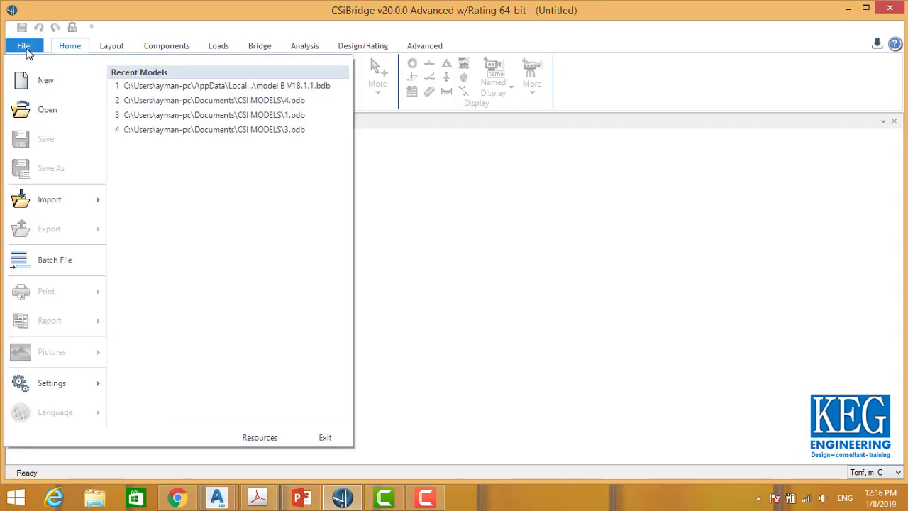
click(32, 79)
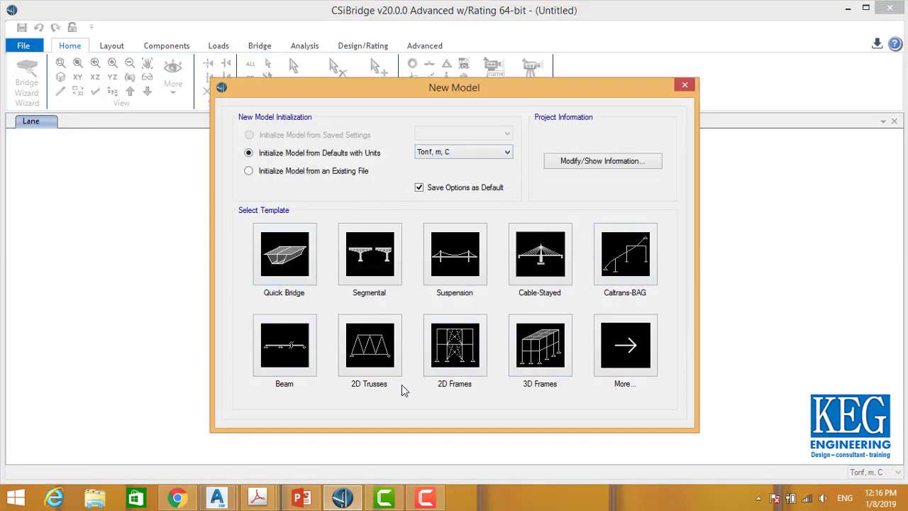
Open the project information for the new model and enter bridge girder 20m as the project name
click(606, 166)
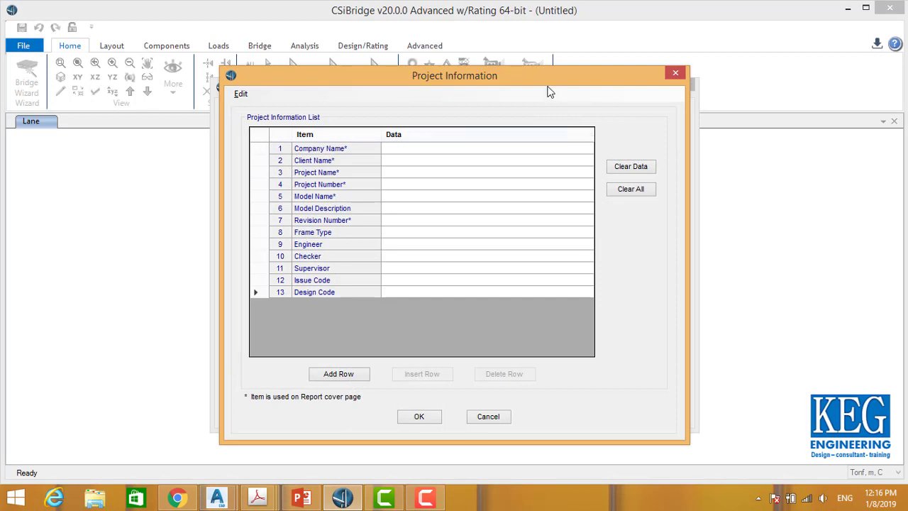
drag(537, 81, 464, 76)
click(433, 145)
click(434, 145)
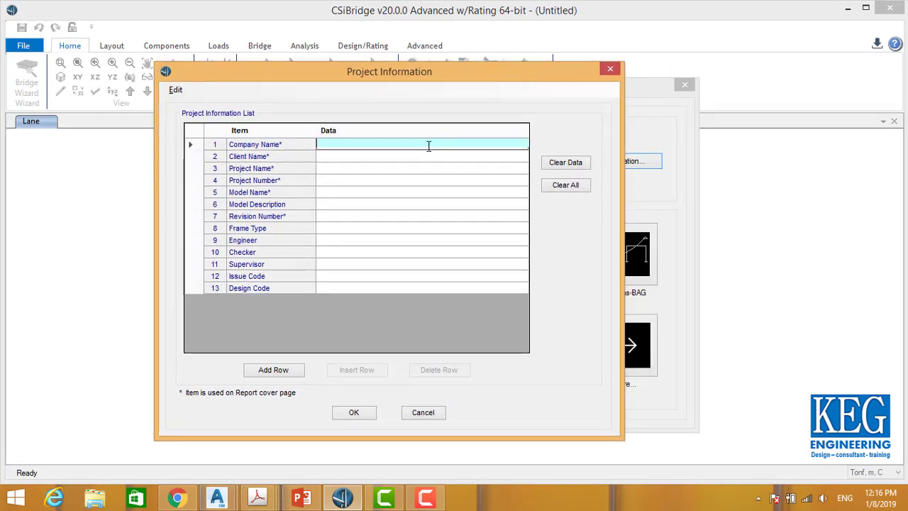
click(419, 156)
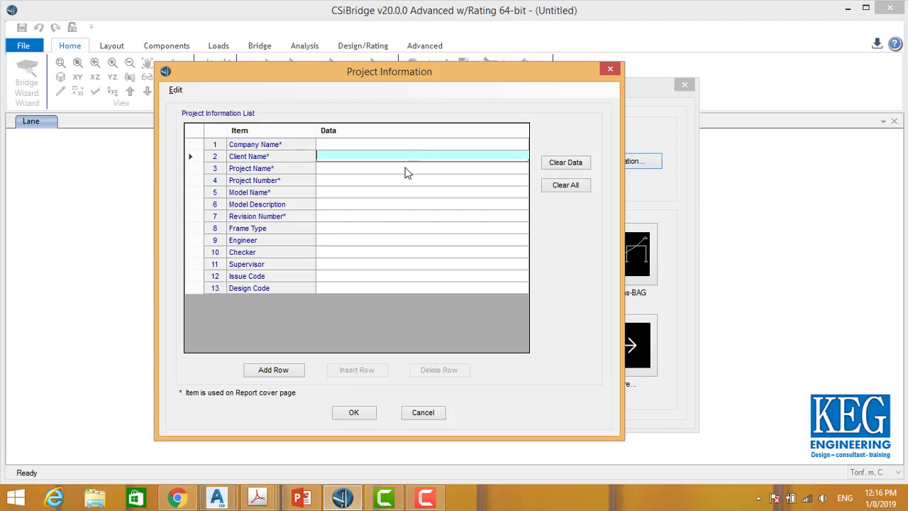
click(405, 168)
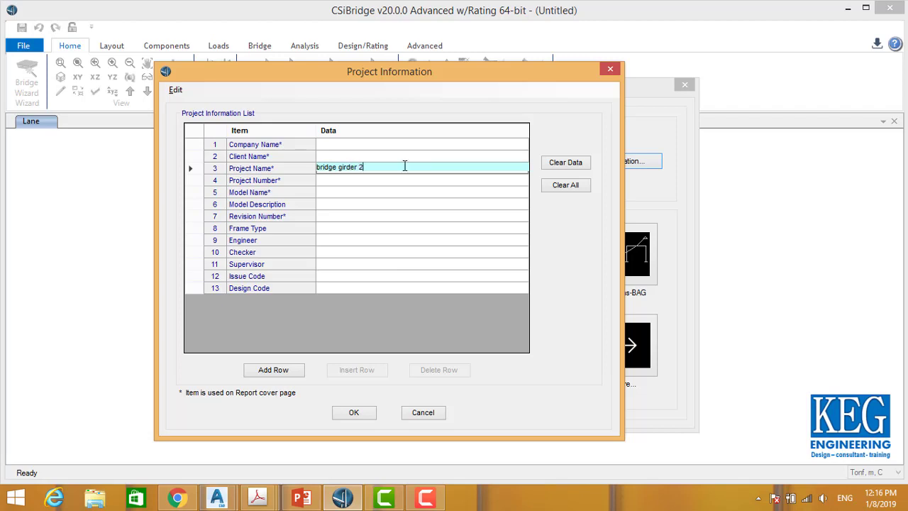
text(m)
click(418, 192)
Enter scc as the company name and mot as the client name, and accept the project information
click(392, 145)
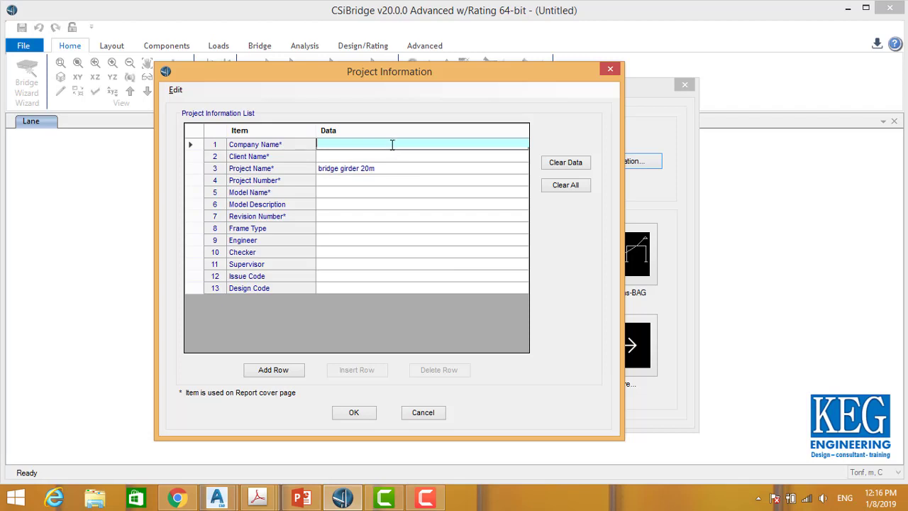
key(Return)
click(391, 156)
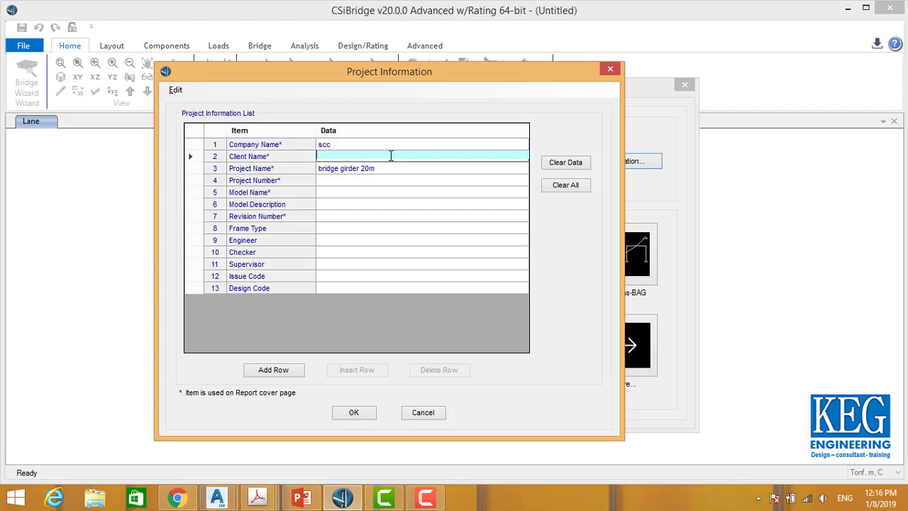
text(mot)
click(405, 181)
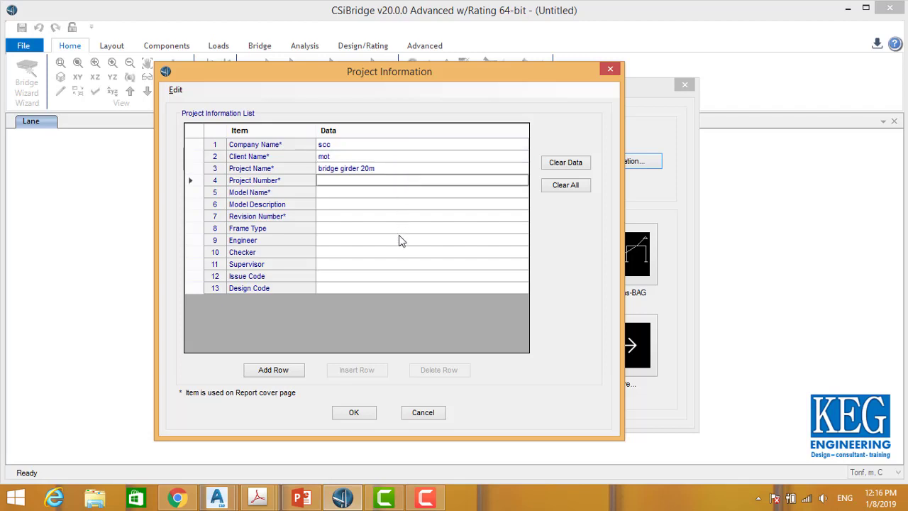
click(361, 413)
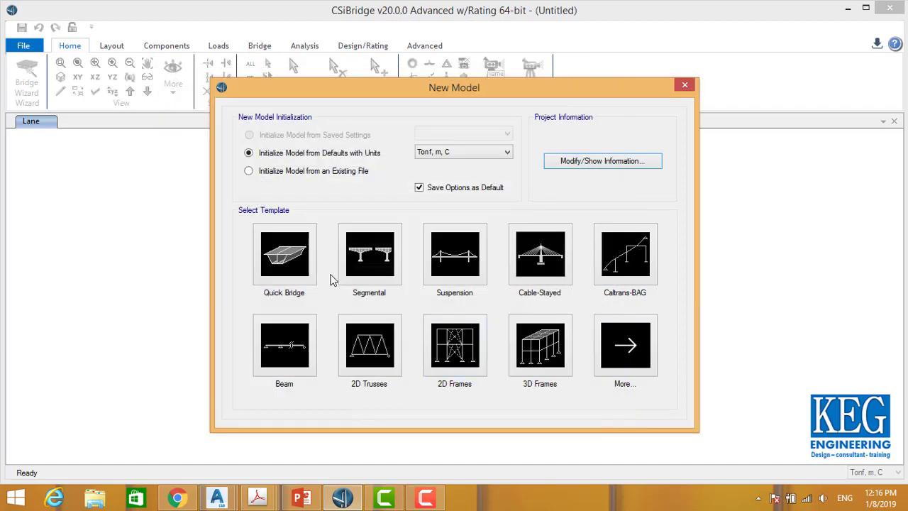
Choose the Quick Bridge template and name the bridge object bridge1
click(308, 262)
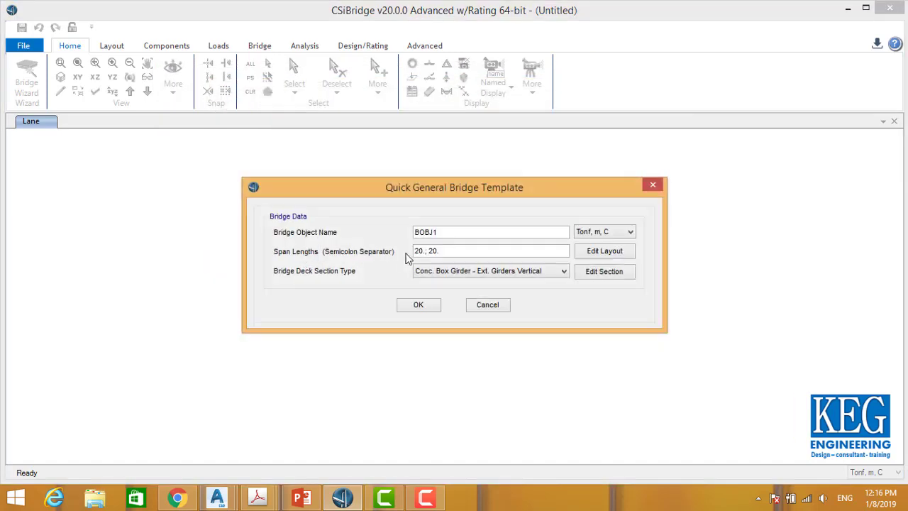
drag(461, 232, 292, 237)
text(bridge1)
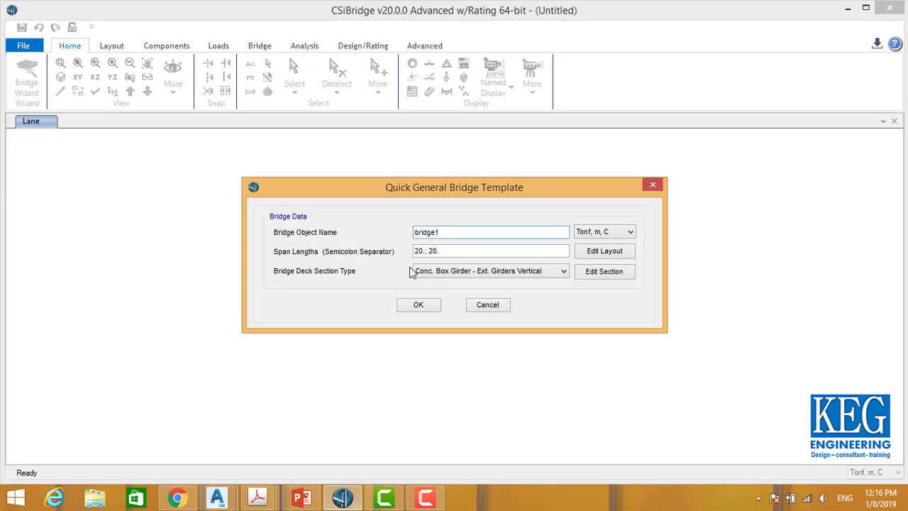
Extend the span lengths list to three spans of 20 m by duplicating the second span entry
drag(462, 250, 399, 245)
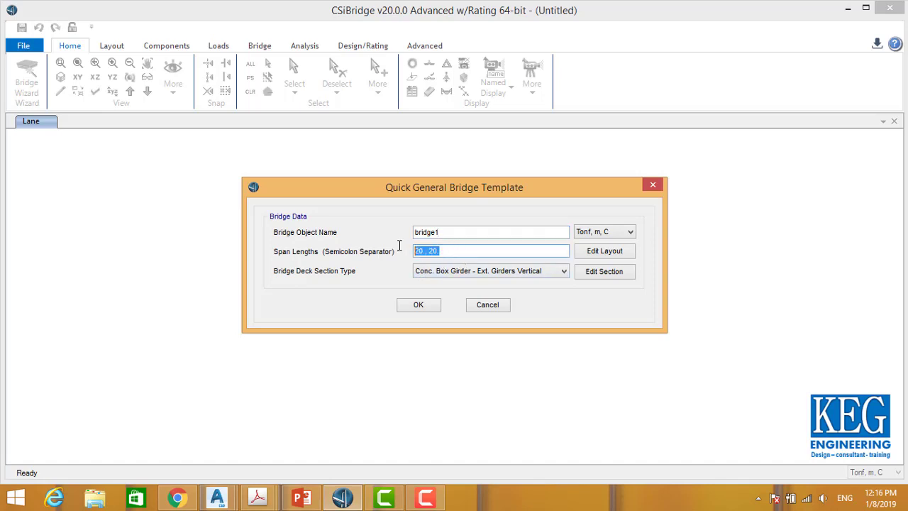
right_click(430, 254)
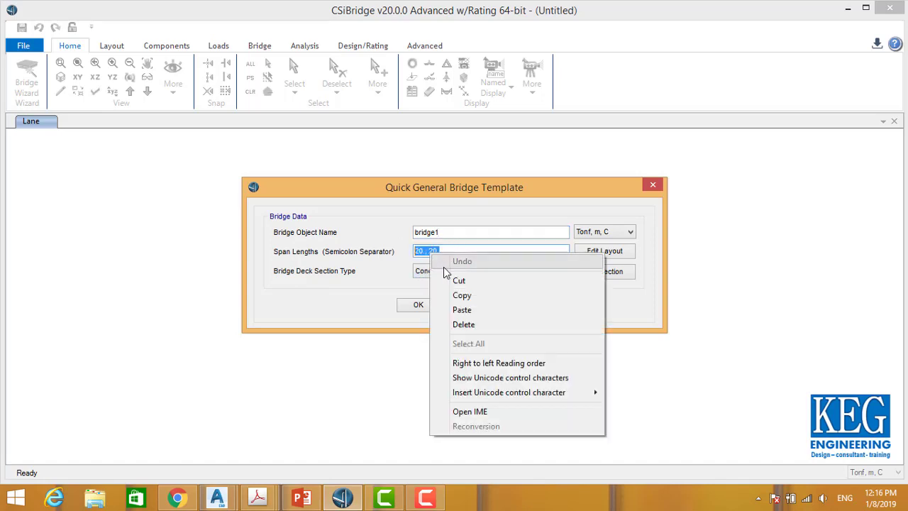
click(459, 297)
click(447, 252)
drag(447, 251, 424, 251)
click(427, 252)
right_click(423, 252)
click(458, 298)
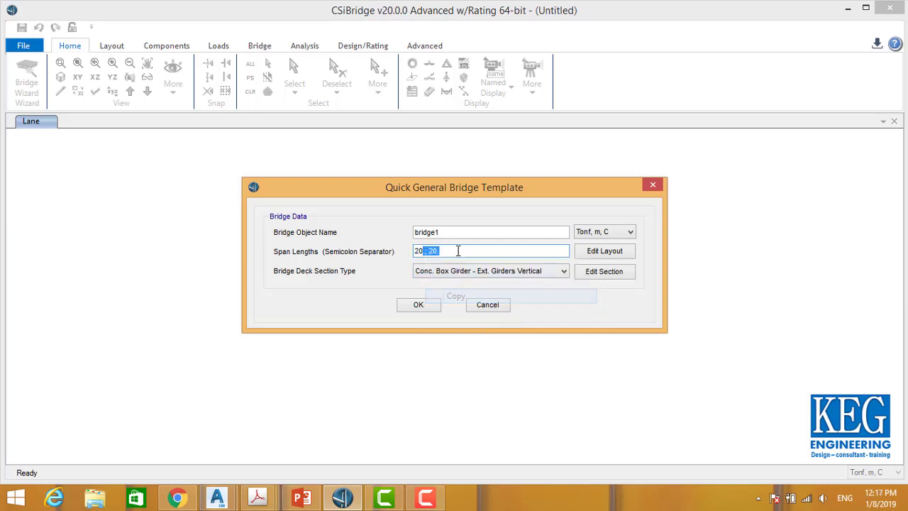
click(449, 253)
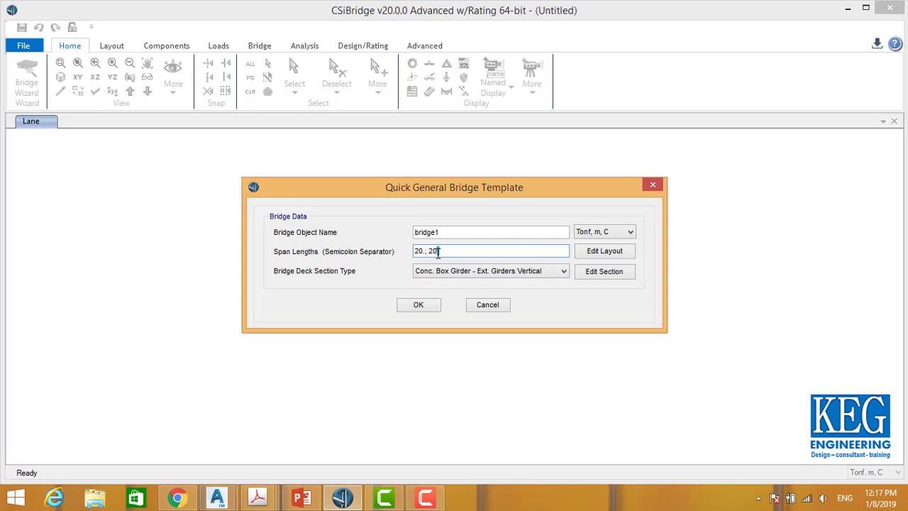
right_click(438, 253)
click(474, 308)
Extend the span lengths to five spans of 20 m and set the deck section type to Precast Concrete I Girder
drag(450, 248, 435, 249)
right_click(439, 248)
click(458, 290)
click(468, 252)
right_click(468, 251)
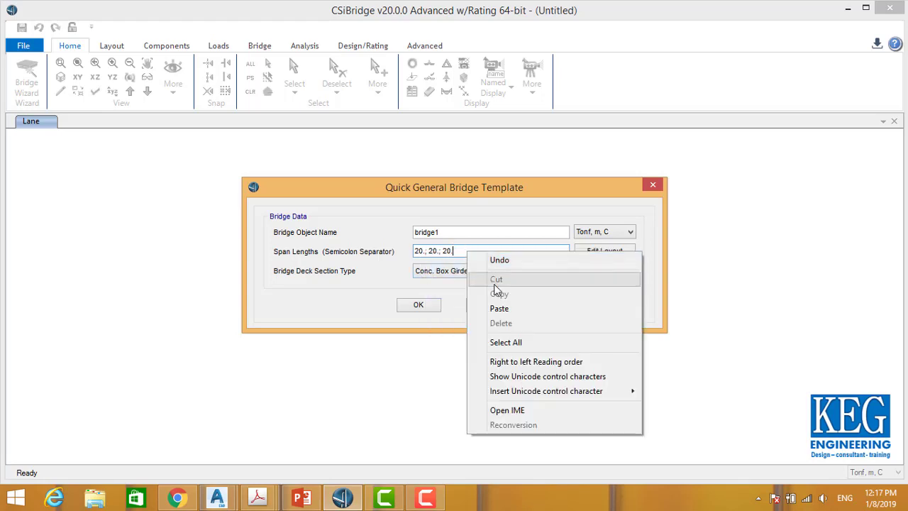
click(508, 309)
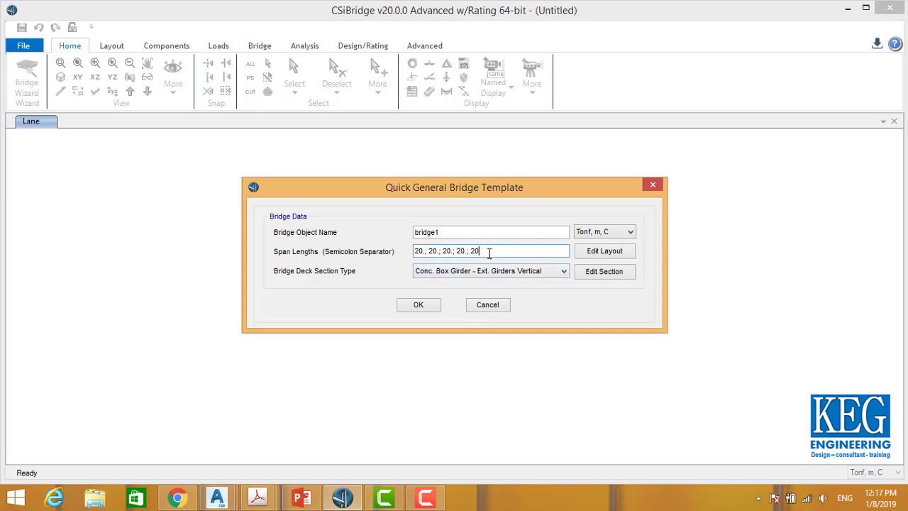
click(547, 276)
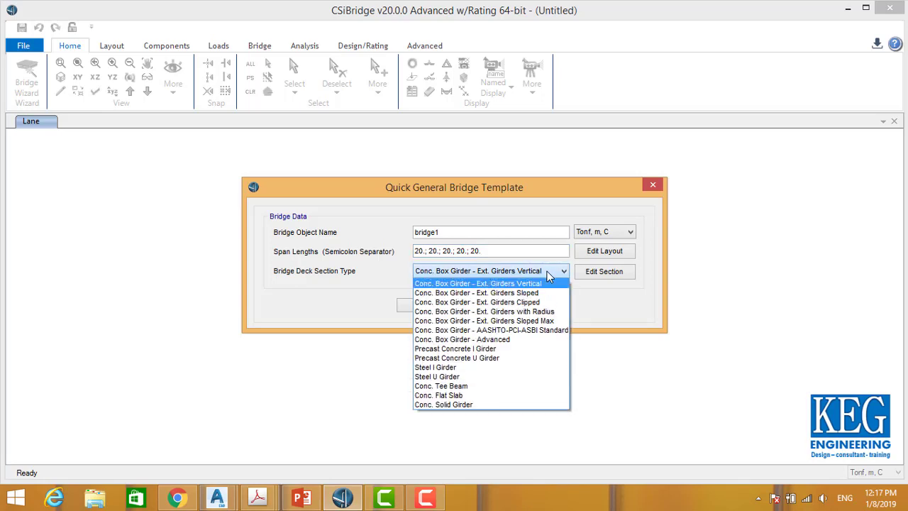
click(470, 349)
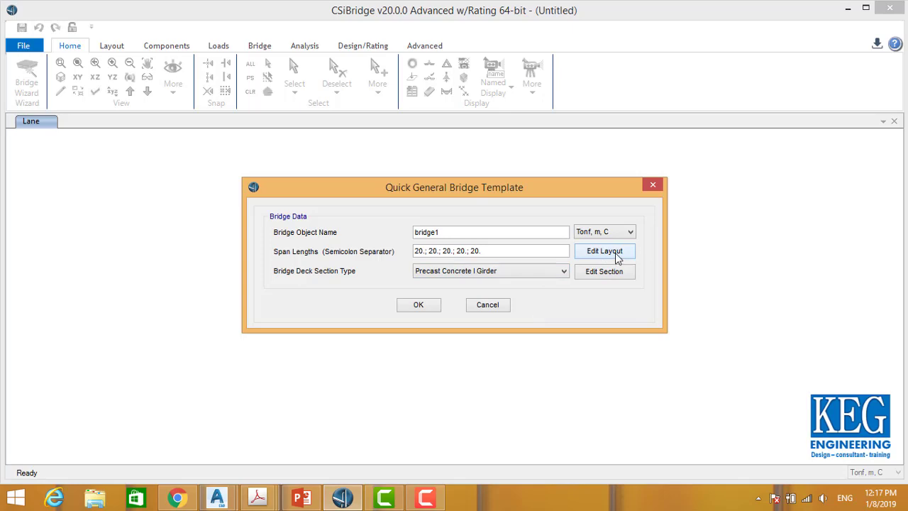
Inspect the bridge layout line data and the precast concrete I girder section data, leaving both unchanged
click(605, 251)
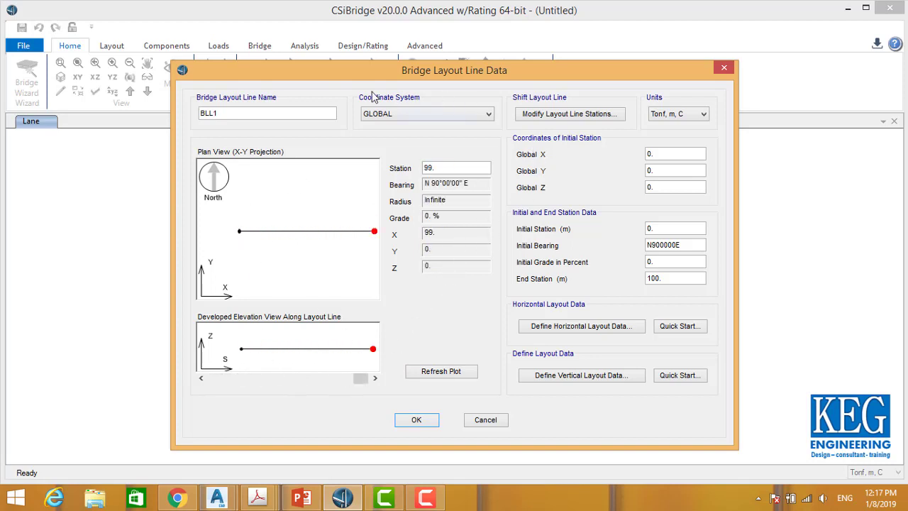
drag(414, 78, 419, 61)
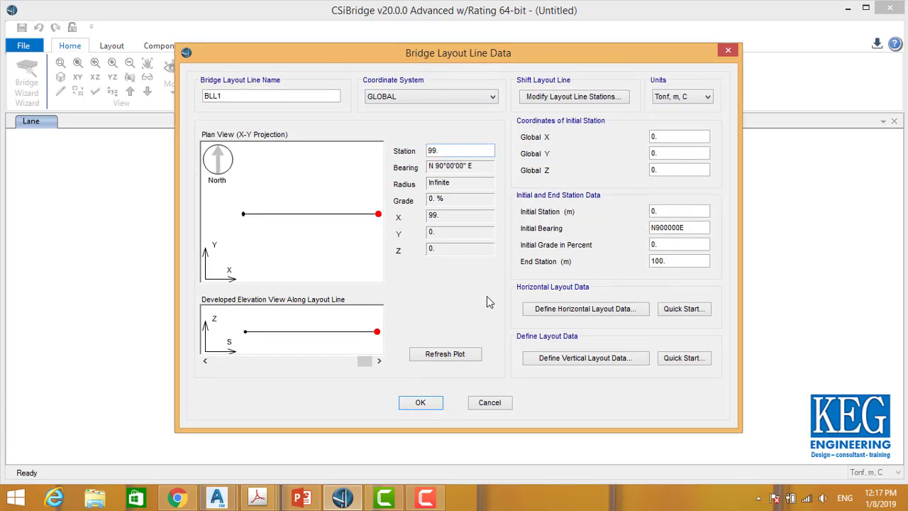
click(490, 403)
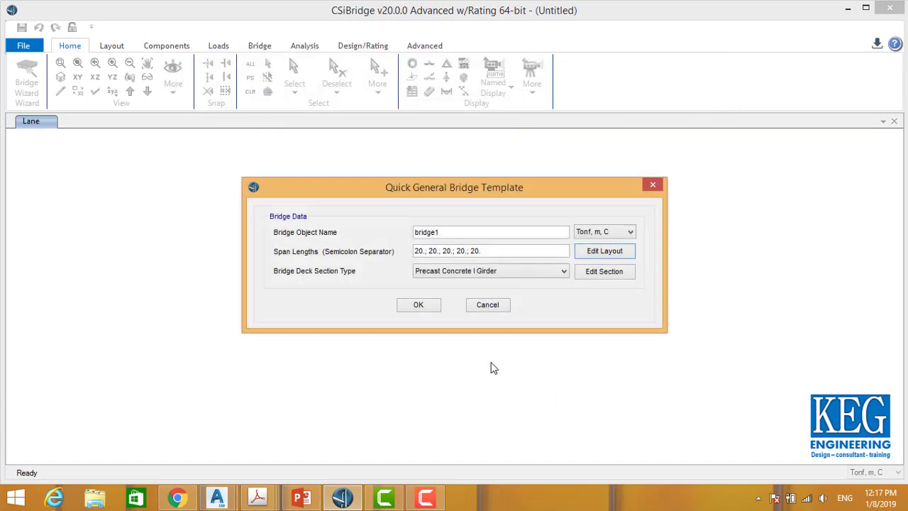
click(589, 273)
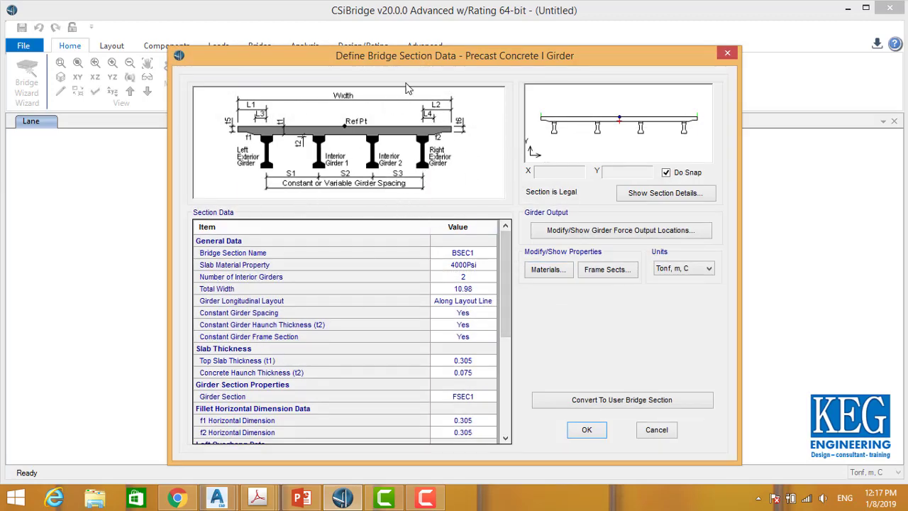
drag(406, 55, 365, 41)
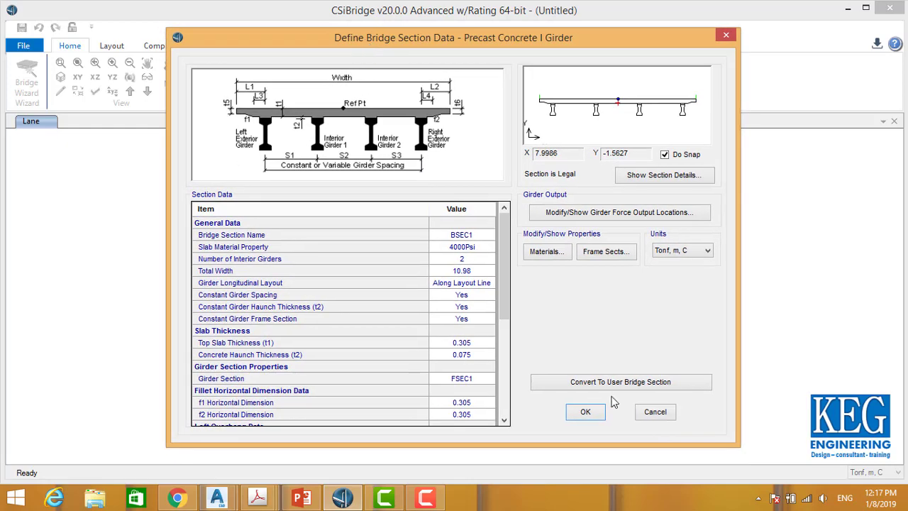
click(649, 416)
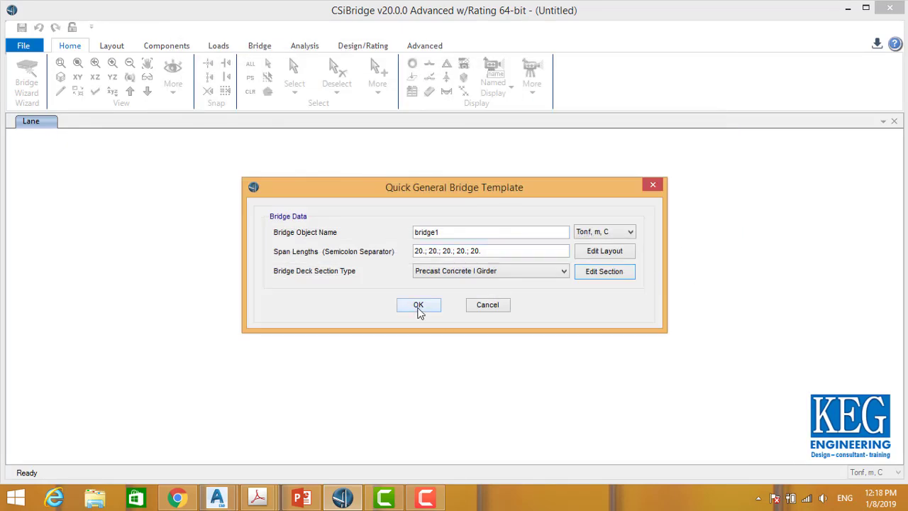
Generate the bridge model from the template and display it with the Extrude view type
click(419, 311)
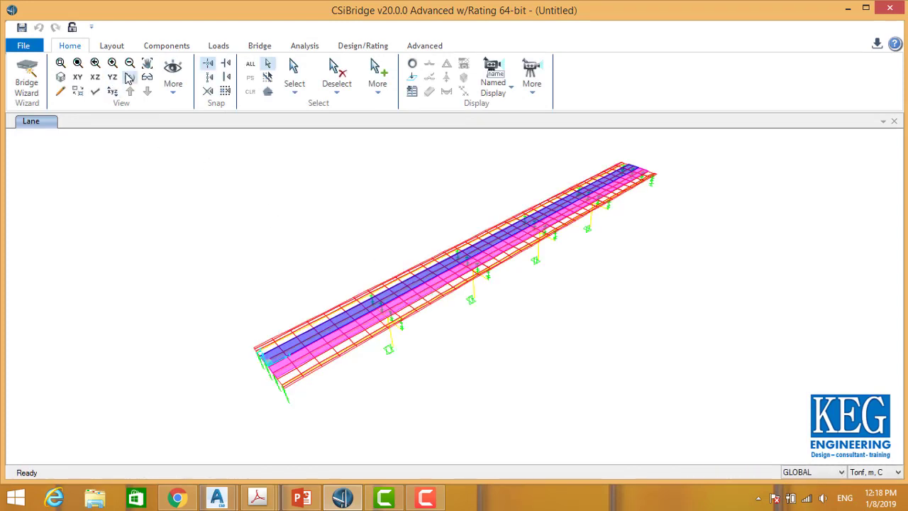
click(129, 77)
drag(364, 430, 358, 384)
click(96, 91)
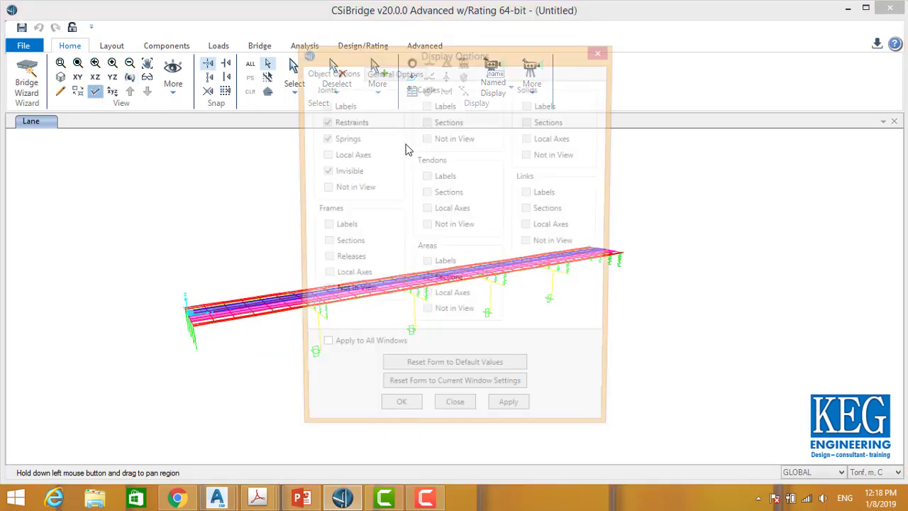
click(411, 75)
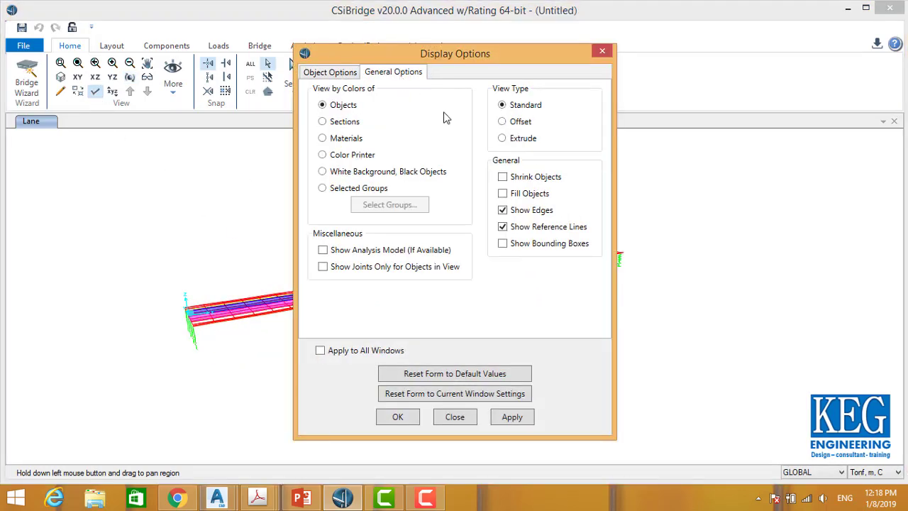
click(514, 142)
click(410, 415)
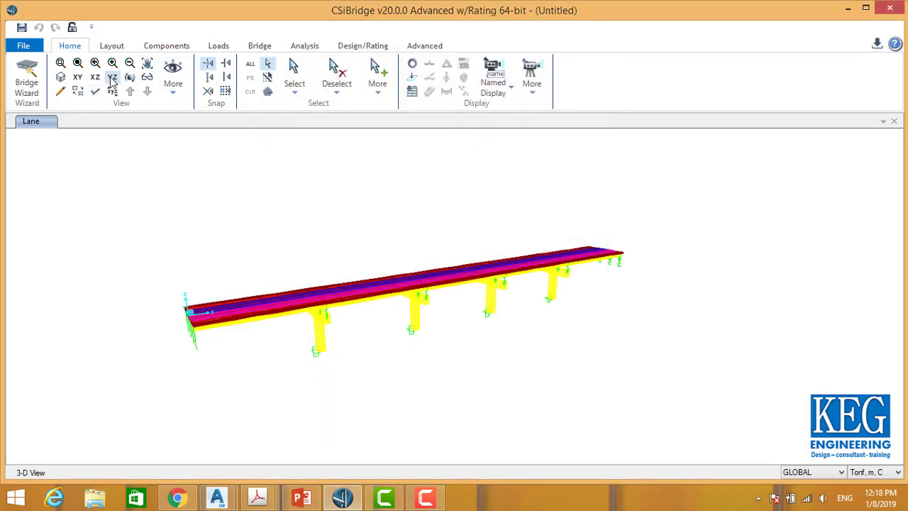
Examine the extruded bridge deck, girders, supports and bents up close and along the full length of the 3-D view
click(132, 80)
mouse_move(193, 213)
mouse_down()
mouse_move(270, 345)
mouse_move(413, 341)
mouse_move(471, 324)
mouse_move(464, 319)
mouse_move(442, 351)
mouse_up()
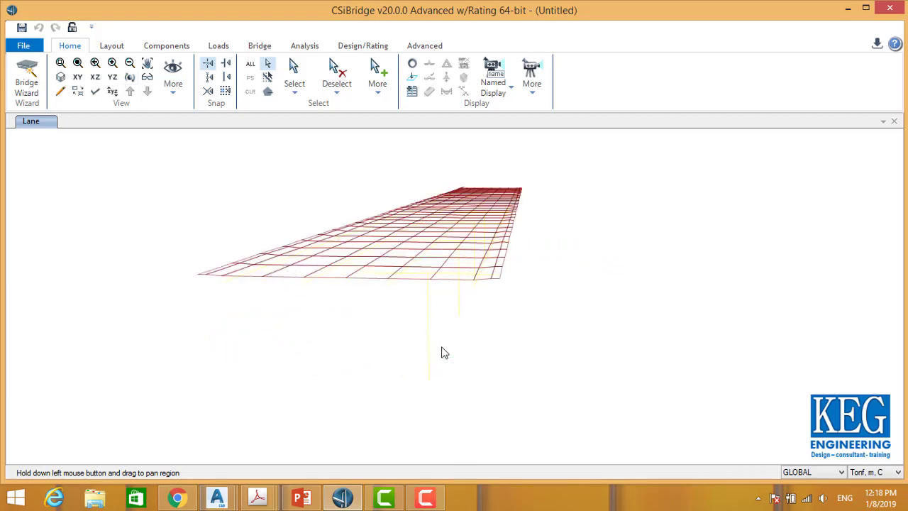
drag(418, 303, 416, 304)
scroll(416, 304, up, 3)
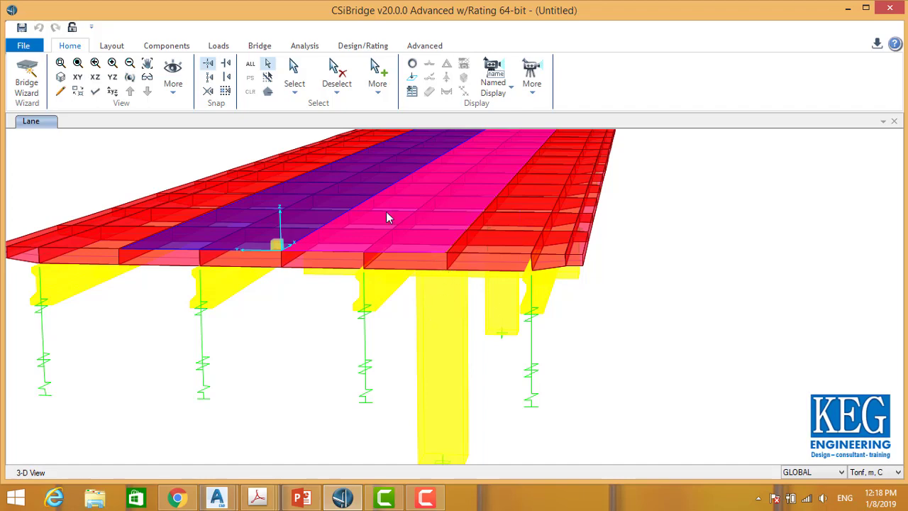
scroll(387, 213, down, 3)
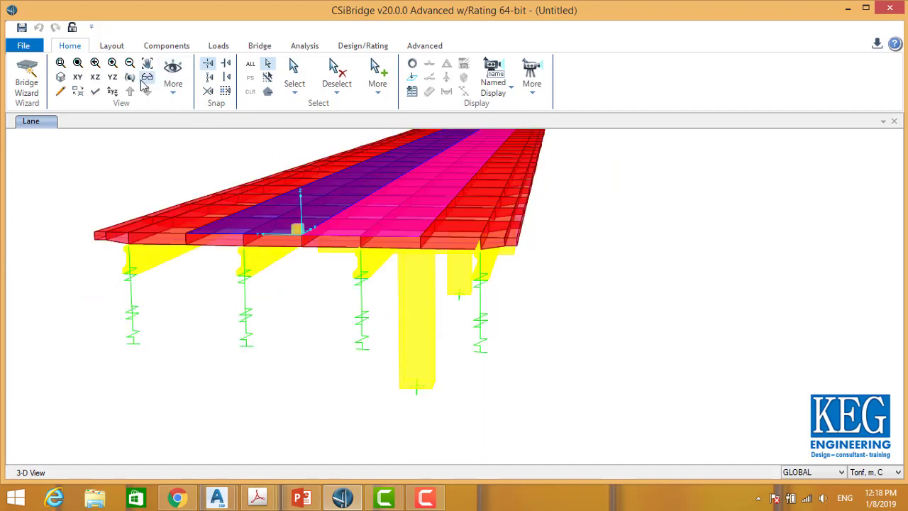
click(143, 79)
mouse_move(615, 318)
mouse_down()
mouse_move(476, 314)
mouse_move(420, 329)
mouse_move(340, 321)
mouse_move(553, 255)
mouse_up()
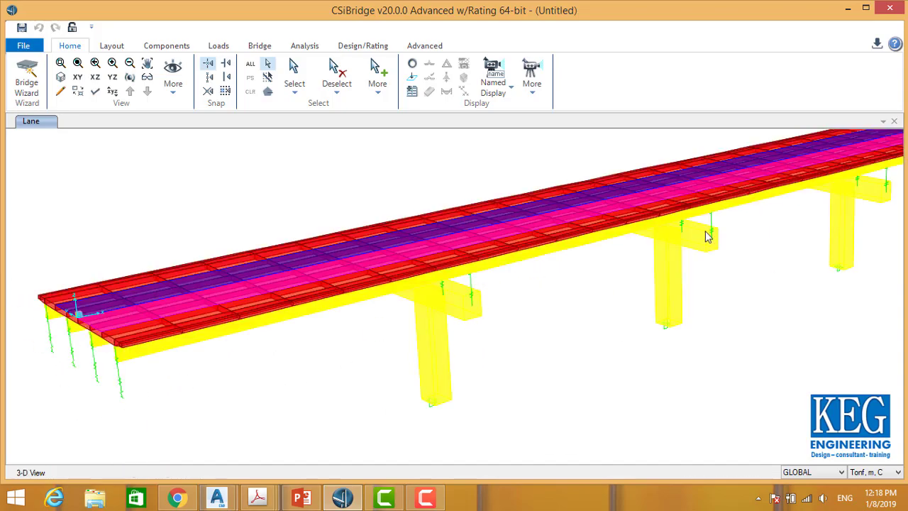
drag(381, 304, 298, 315)
drag(460, 279, 508, 287)
scroll(508, 288, down, 3)
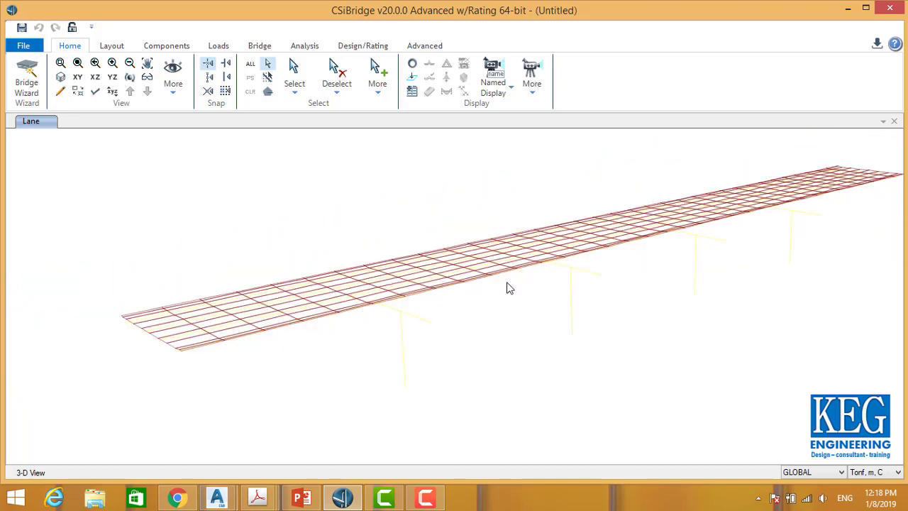
middle_drag(560, 277, 501, 260)
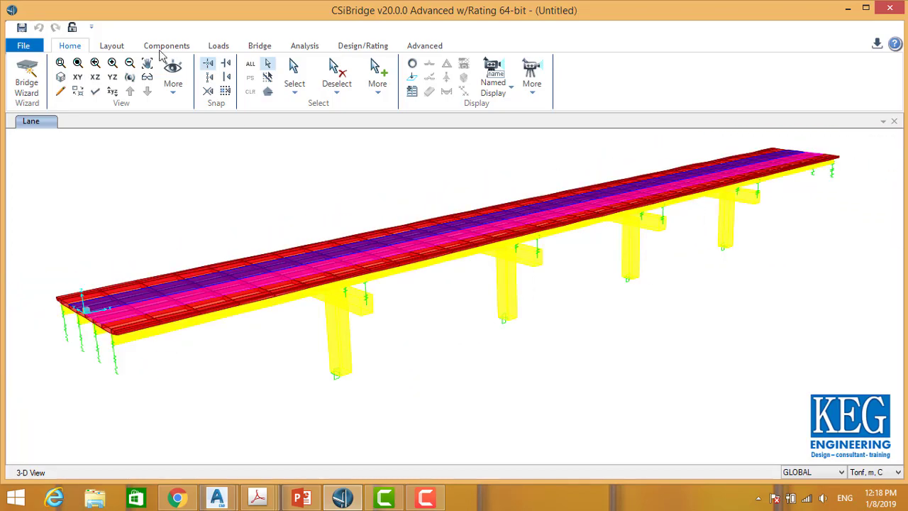
Set the display background color to black in the program's color settings
click(22, 46)
click(51, 321)
click(61, 355)
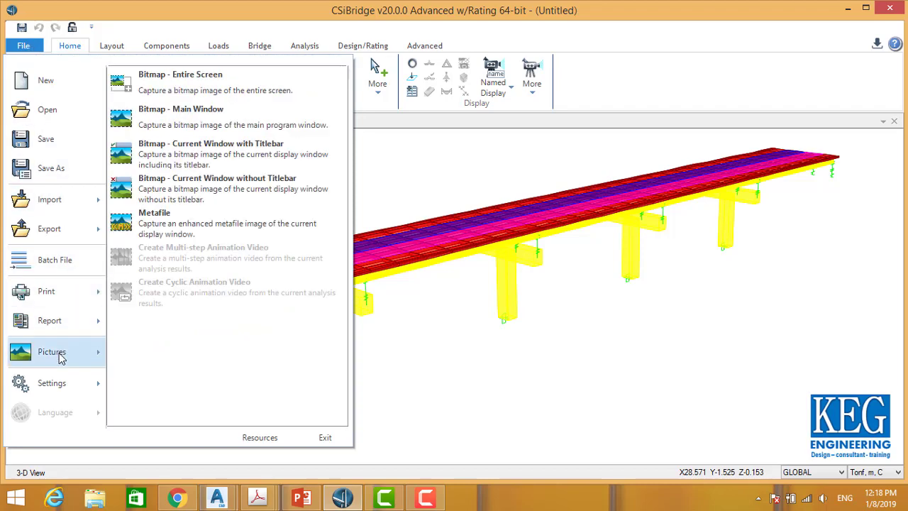
click(64, 380)
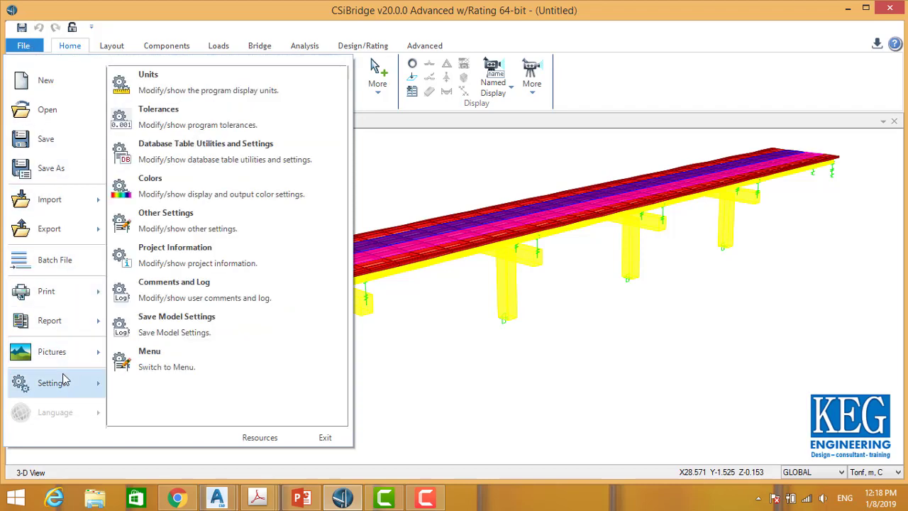
click(202, 196)
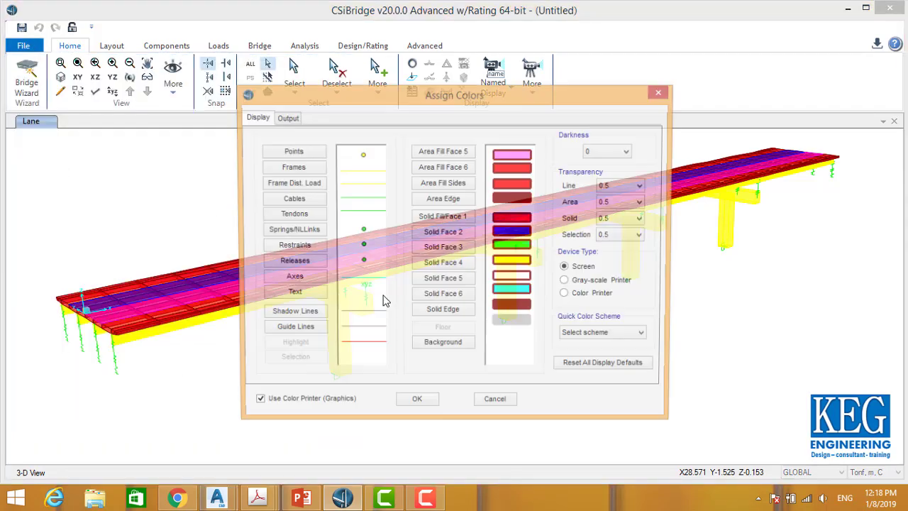
click(458, 351)
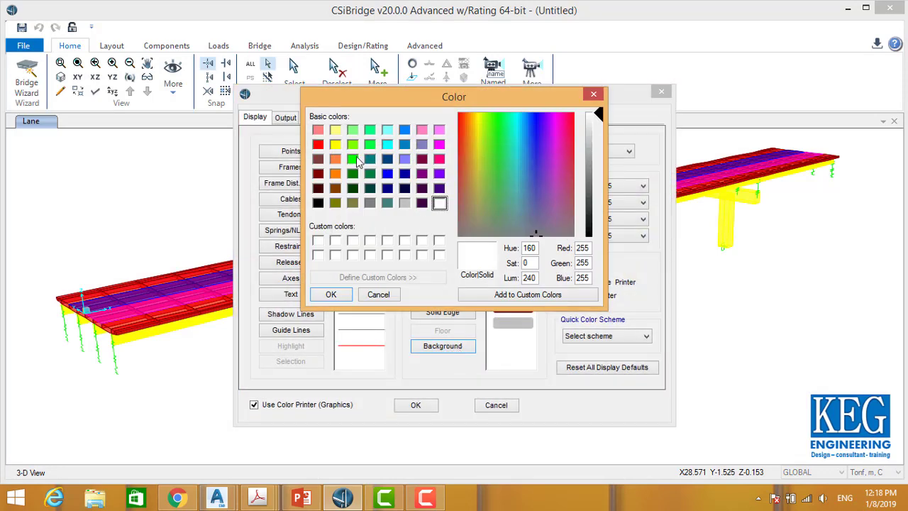
click(319, 204)
click(331, 294)
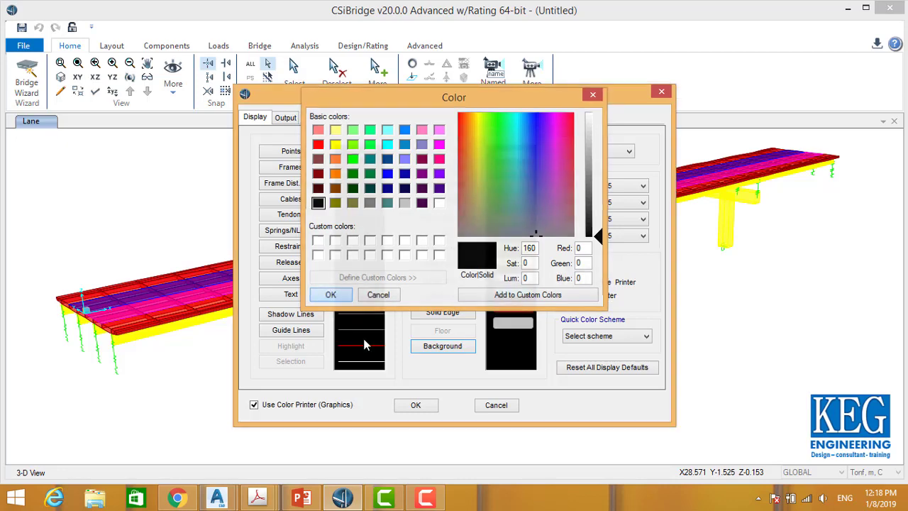
click(417, 405)
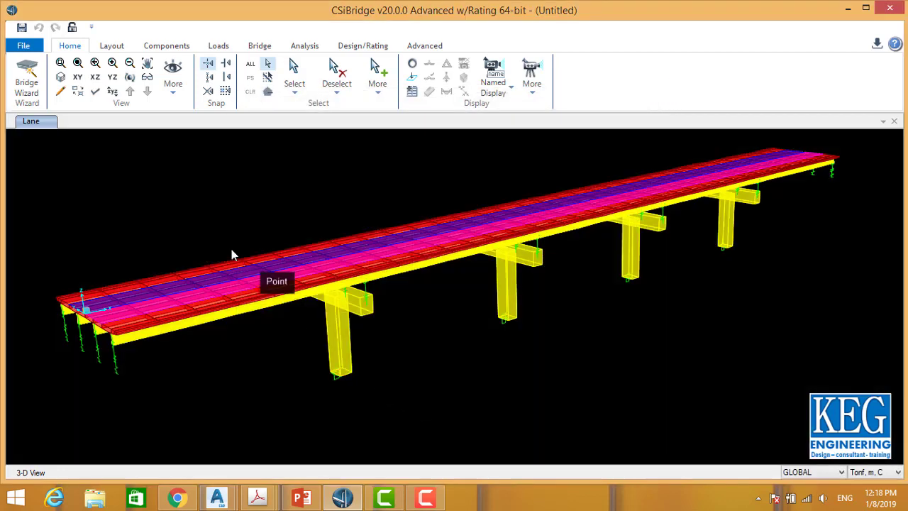
Examine the bridge against the black background from its end, from above and from the side
click(130, 76)
drag(260, 220, 386, 256)
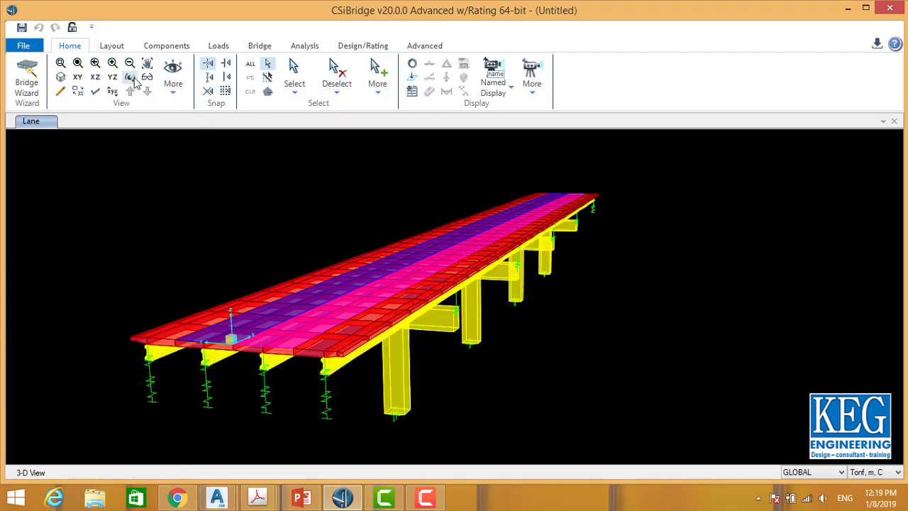
drag(482, 234, 508, 257)
drag(355, 272, 422, 249)
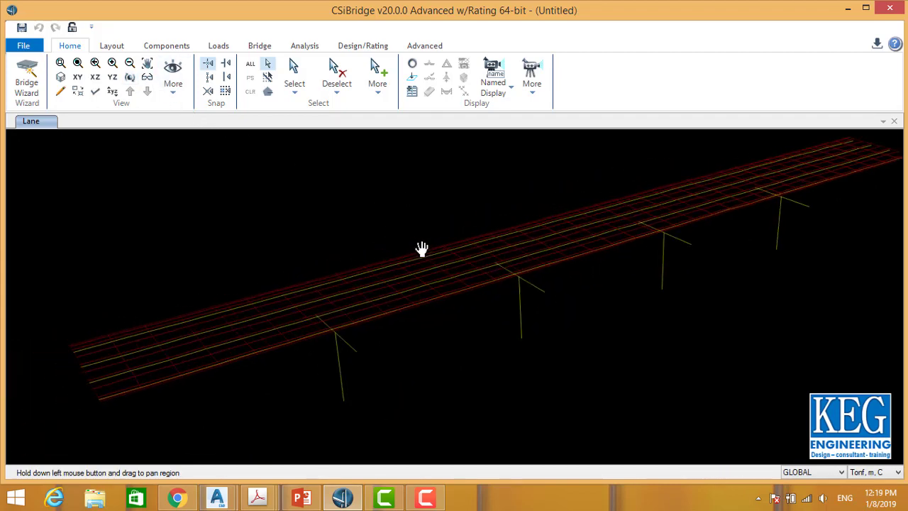
scroll(432, 249, up, 1)
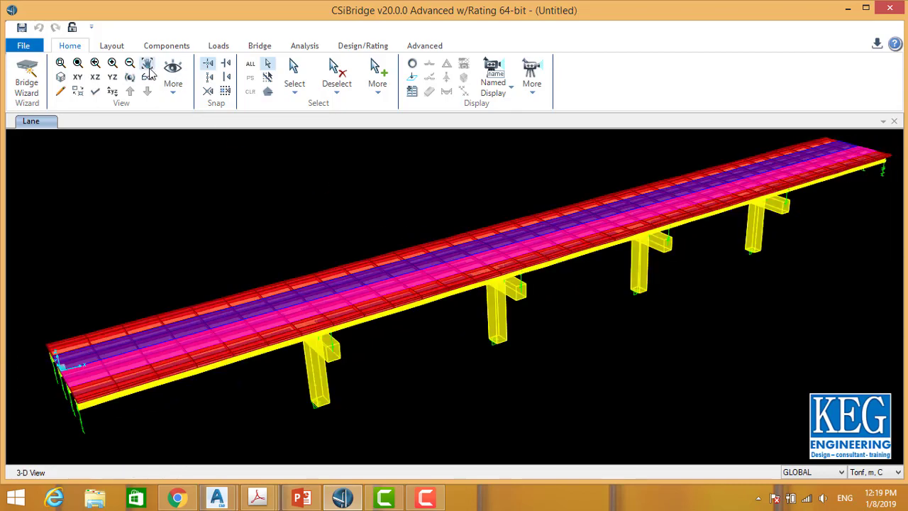
click(114, 49)
scroll(447, 237, up, 1)
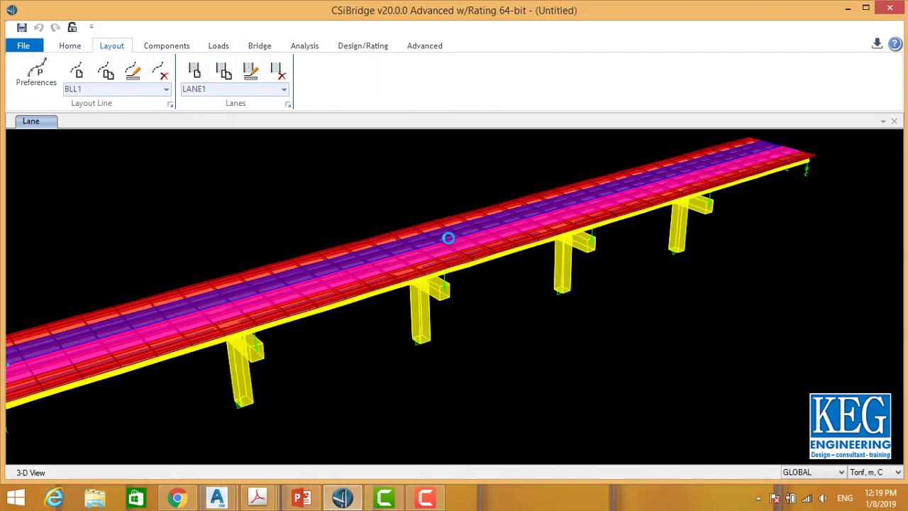
scroll(518, 239, down, 1)
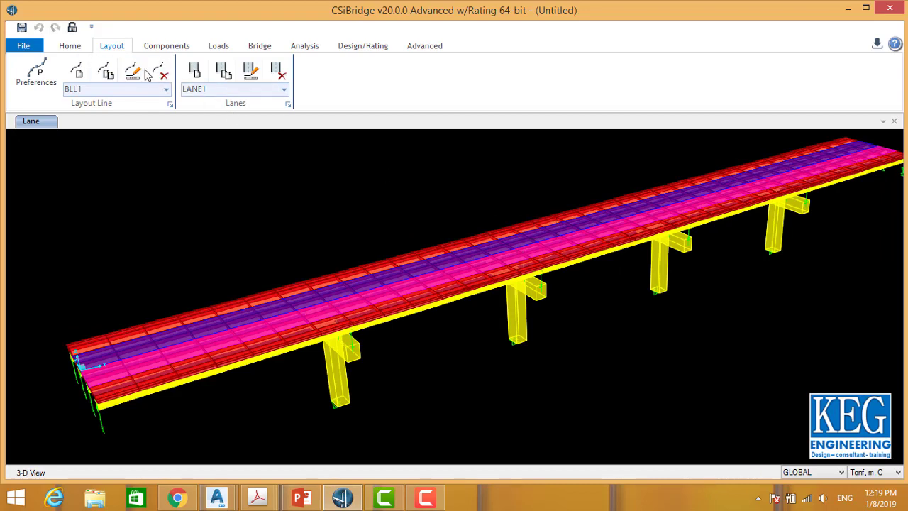
click(75, 47)
click(130, 76)
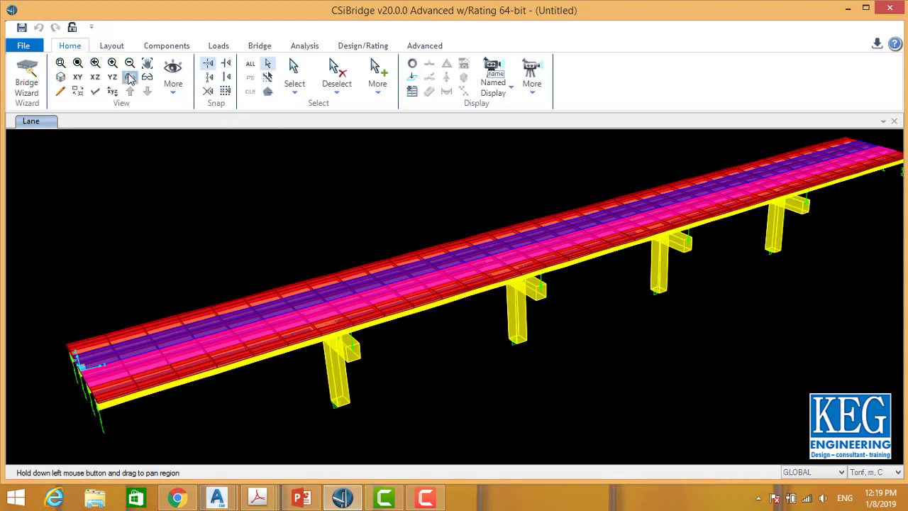
drag(621, 257, 519, 316)
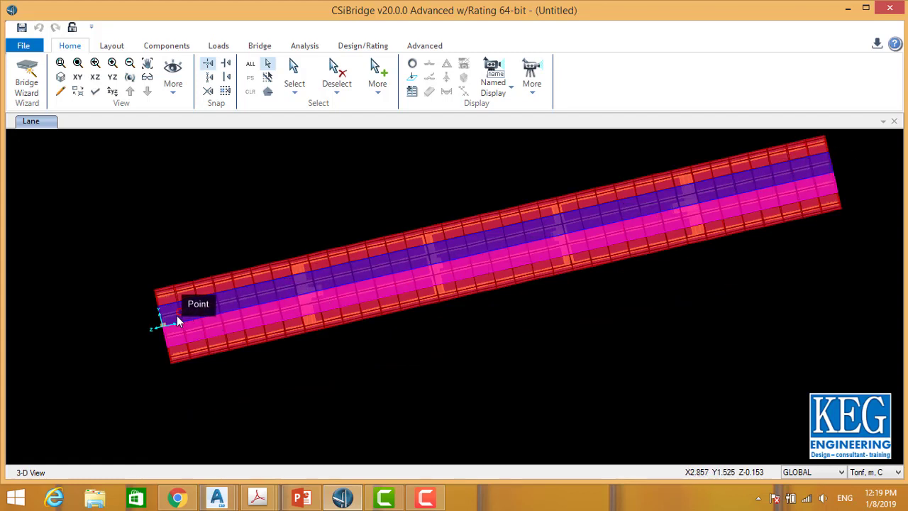
click(131, 78)
drag(305, 284, 184, 405)
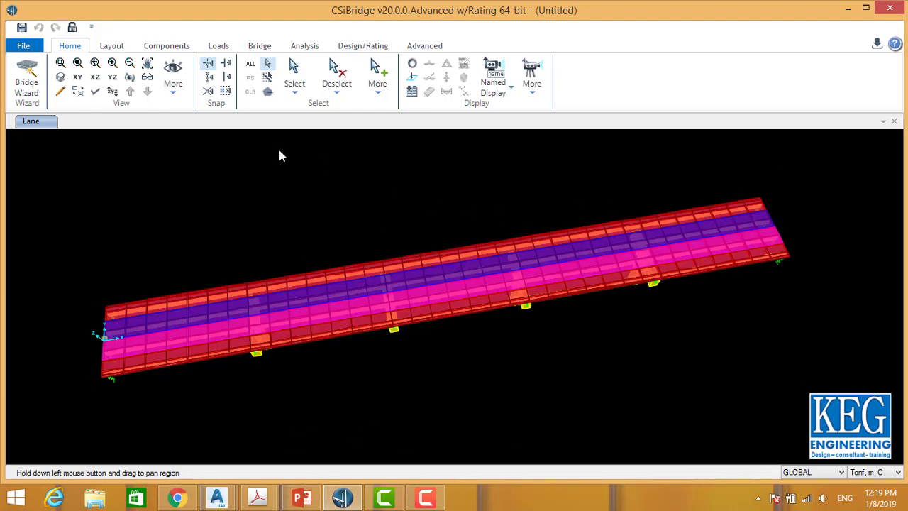
click(130, 76)
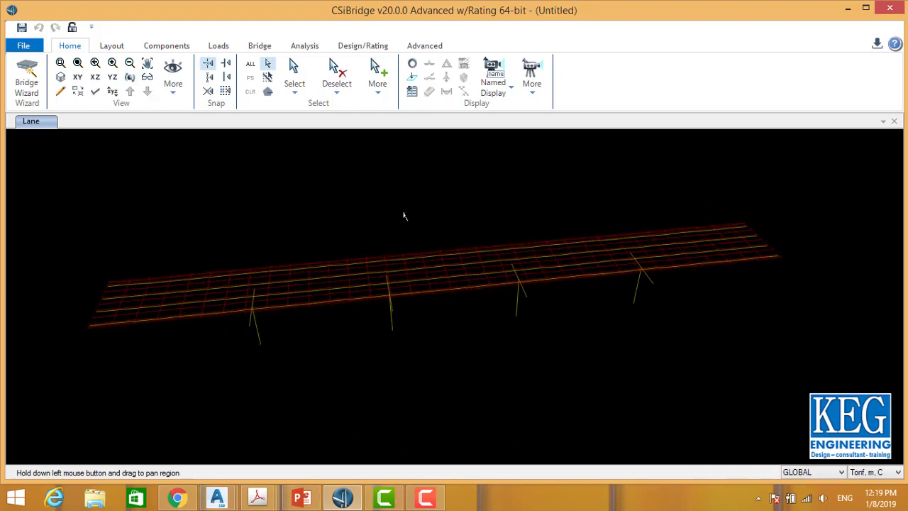
shift+middle_drag(401, 189, 411, 216)
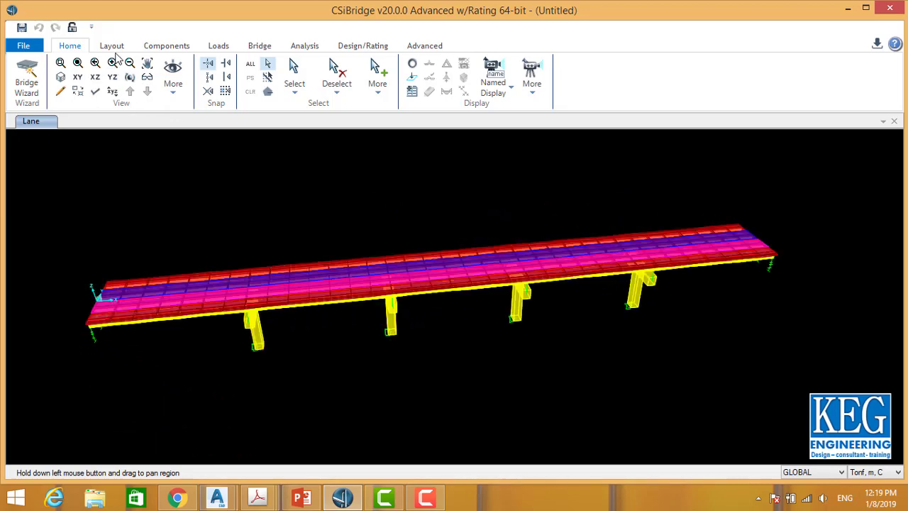
Open layout line BLL1 for modification and set its initial station to 20 m and end station to 120 m
click(113, 46)
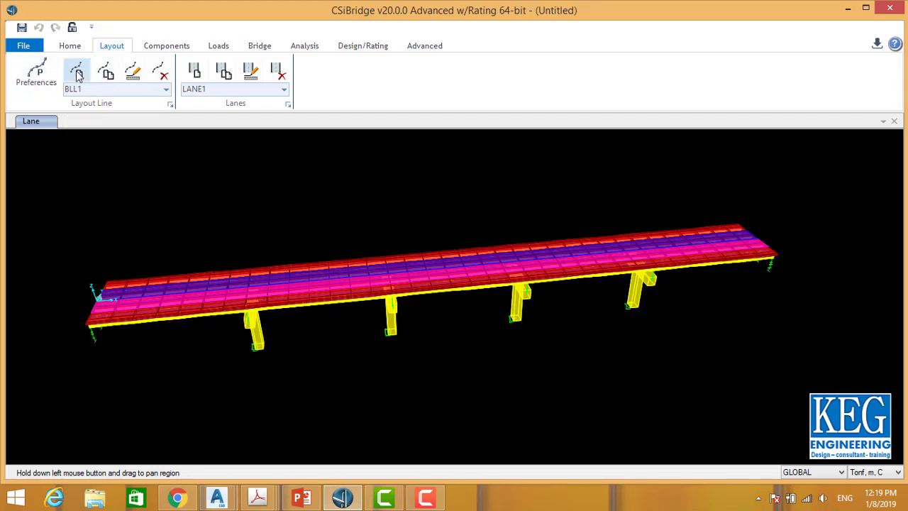
click(132, 77)
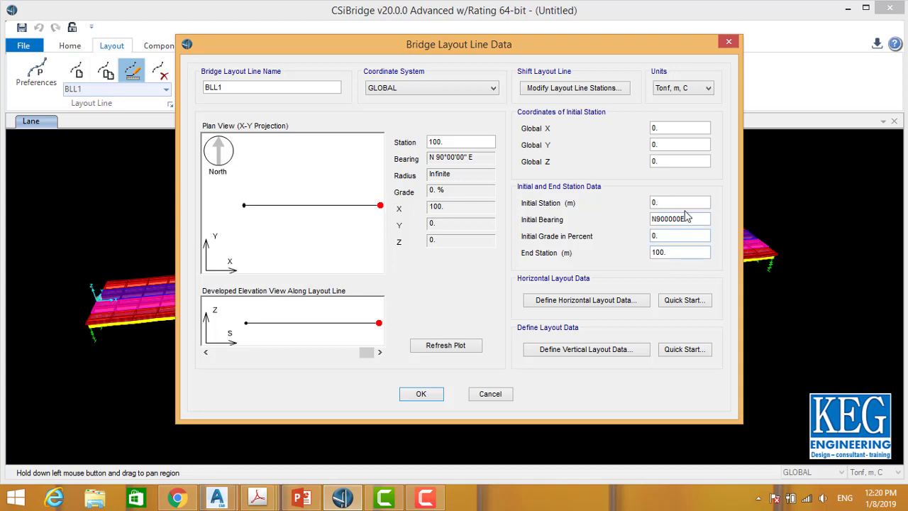
double_click(654, 203)
drag(678, 257, 506, 276)
click(678, 203)
text(20)
click(675, 258)
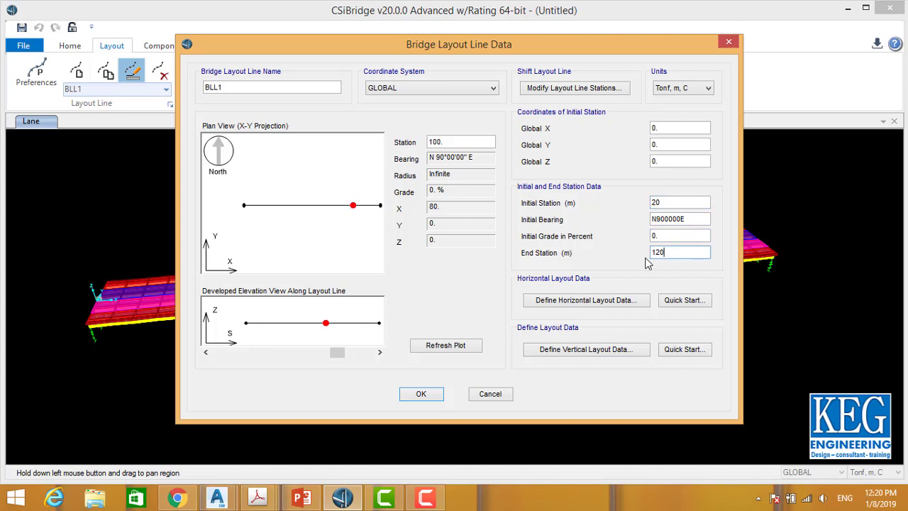
Set the layout line's initial station back to 0 and its end station back to 100 m
click(670, 202)
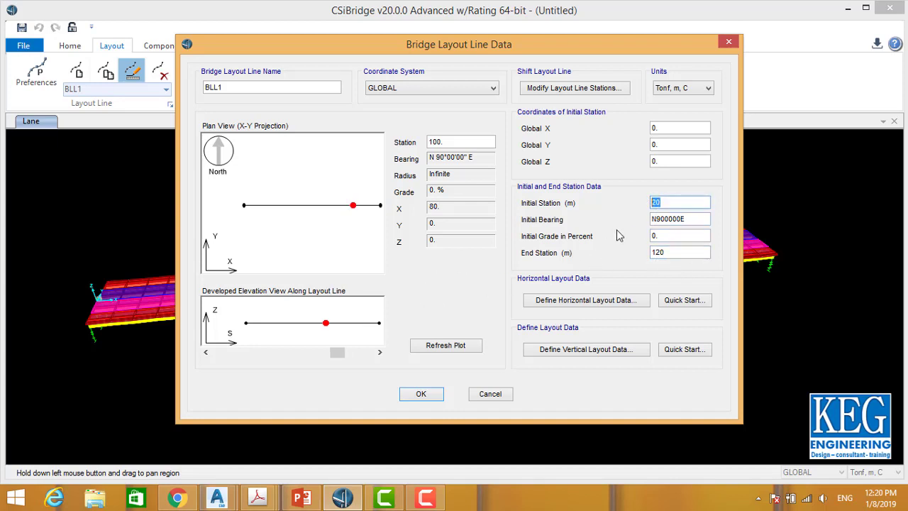
text(0)
click(676, 253)
text(100)
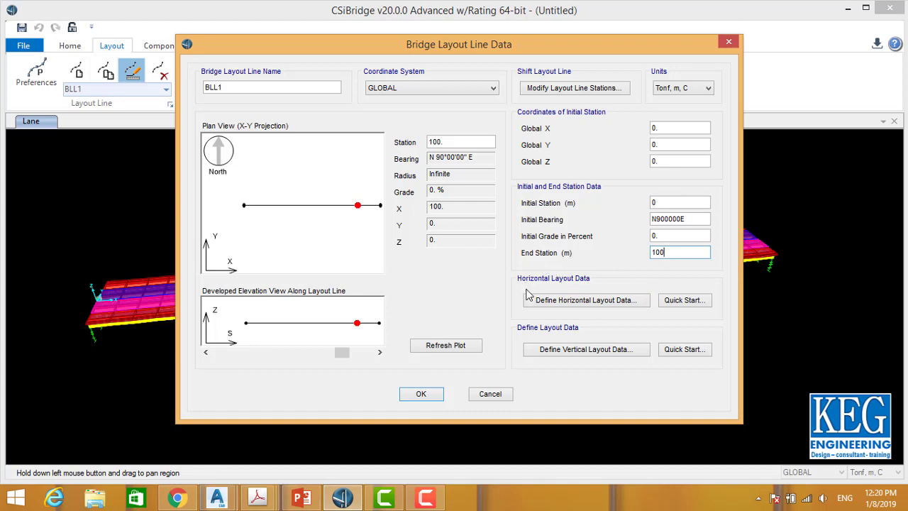
Define the horizontal layout of BLL1 from the Straight - Curve Right - Straight quick start option with the Spiral Curve type
click(593, 303)
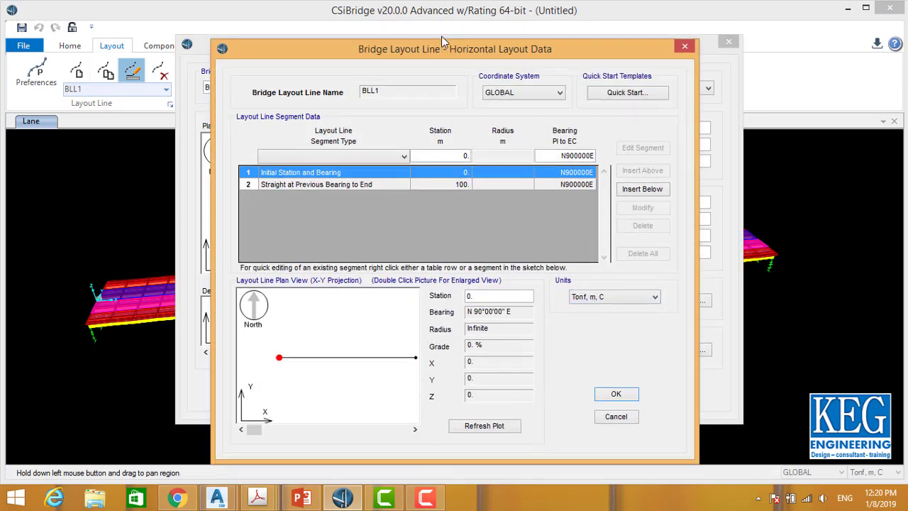
drag(441, 51, 445, 9)
click(381, 319)
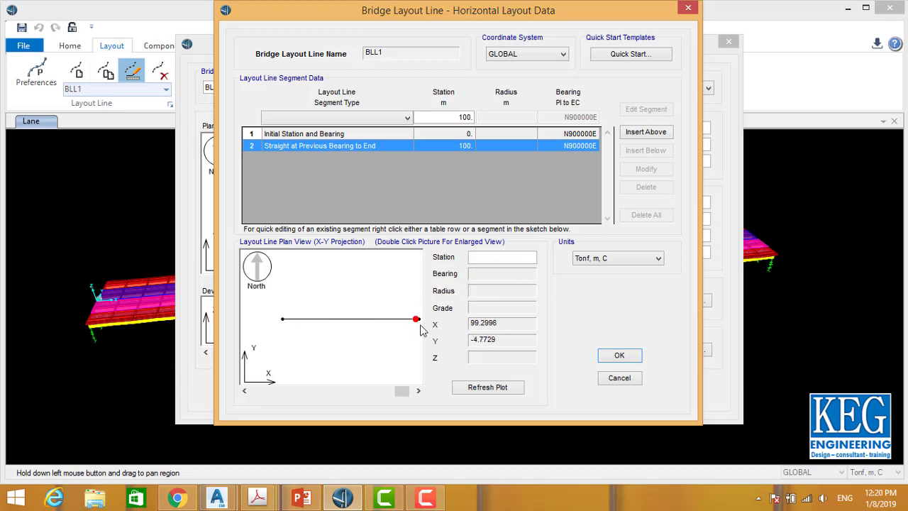
click(629, 61)
drag(390, 44, 396, 22)
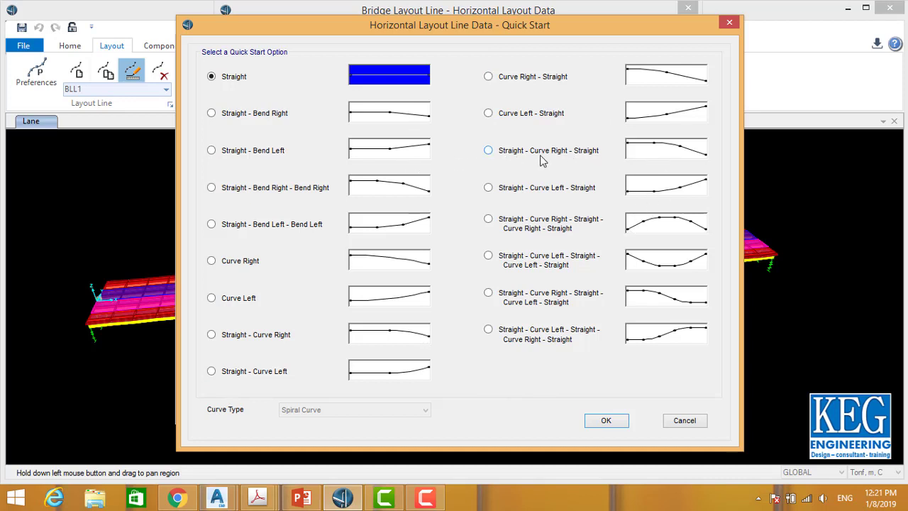
click(573, 155)
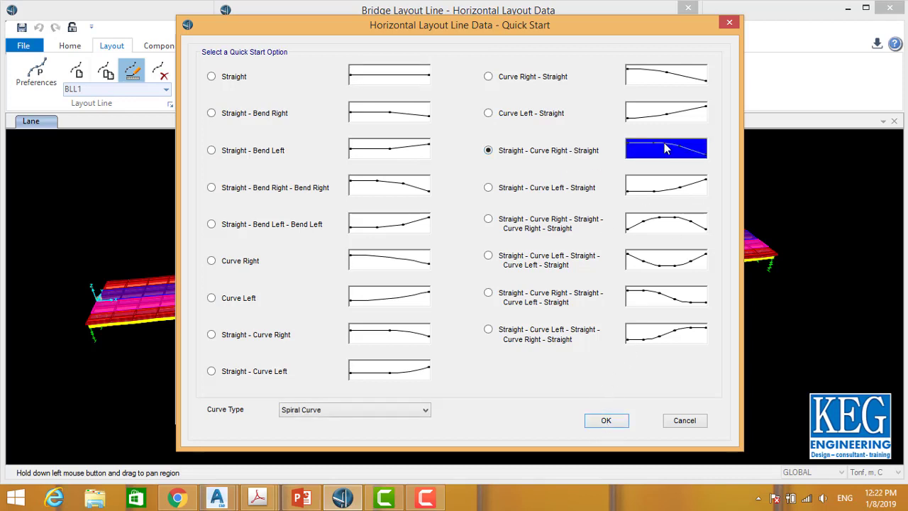
click(359, 408)
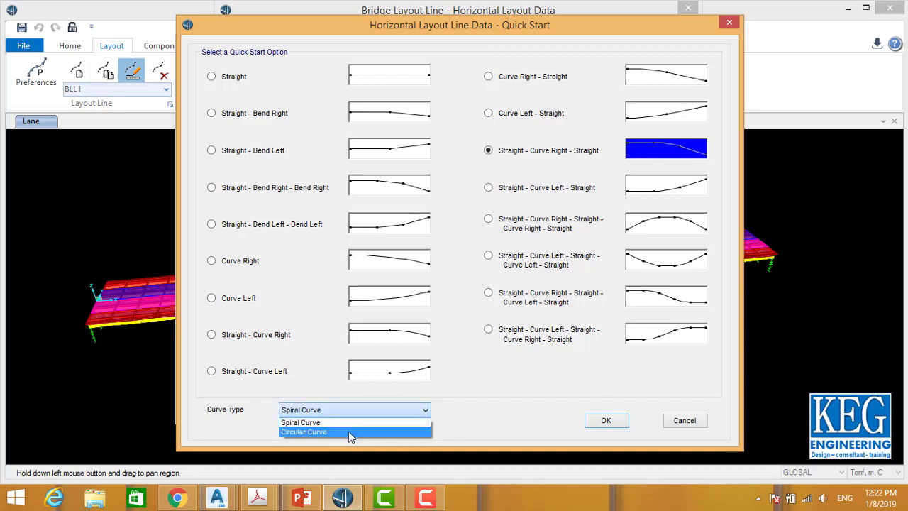
click(456, 408)
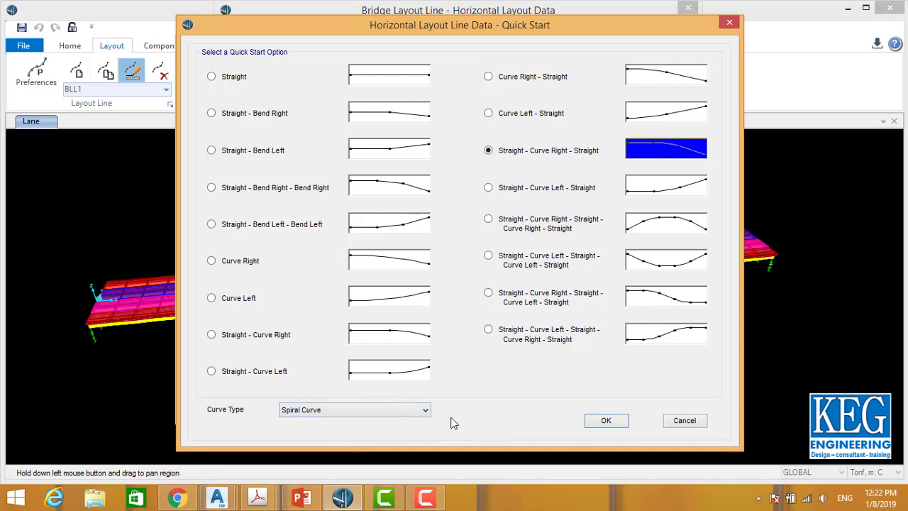
click(605, 423)
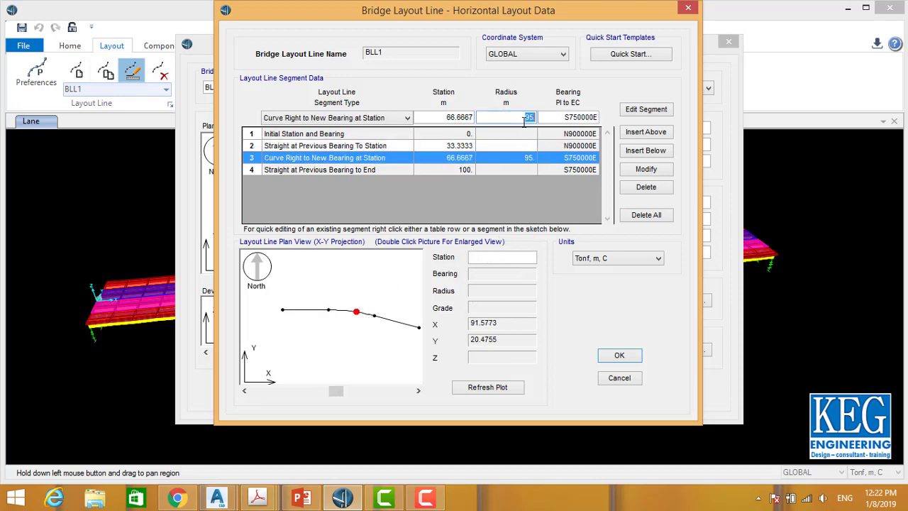
Set the radius of the Curve Right to New Bearing at Station segment to 110 m and check points along the plan alignment
text(110)
click(646, 170)
click(348, 325)
click(358, 312)
click(387, 320)
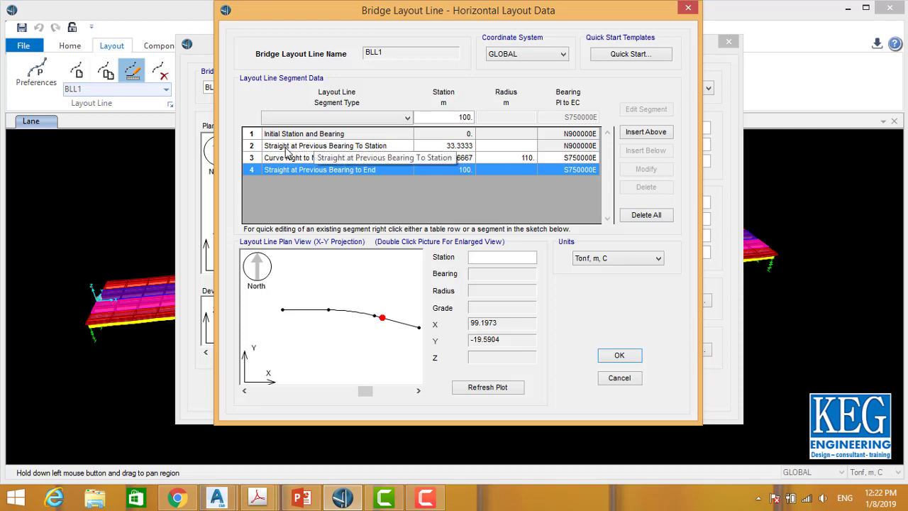
Check points along the plan alignment and apply the curved horizontal layout to layout line BLL1
click(329, 311)
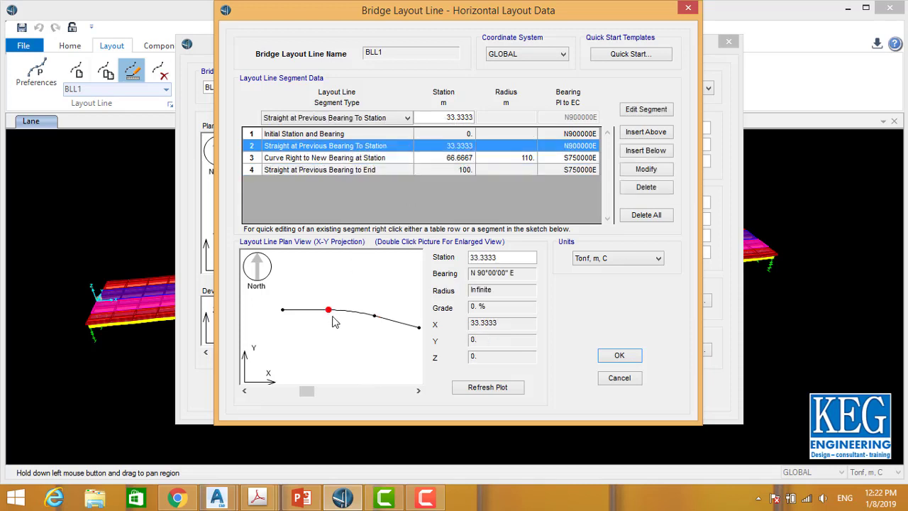
click(377, 320)
click(422, 222)
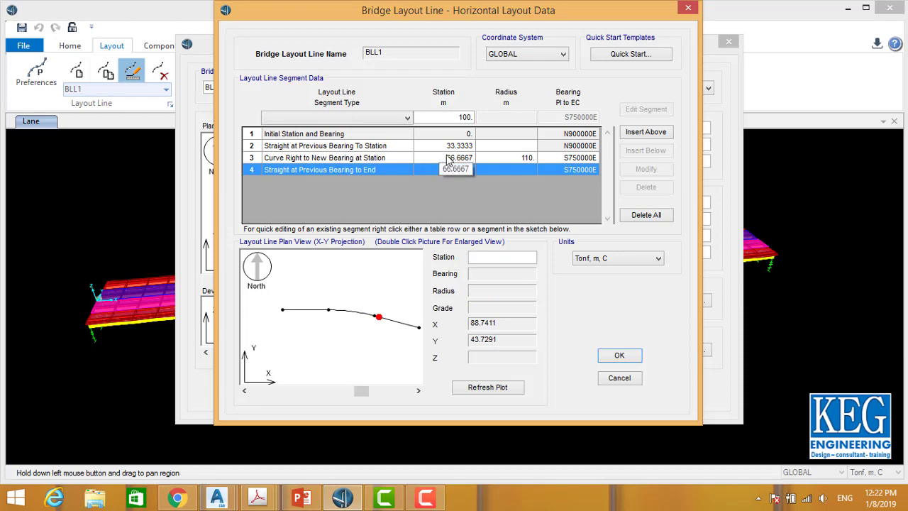
click(619, 355)
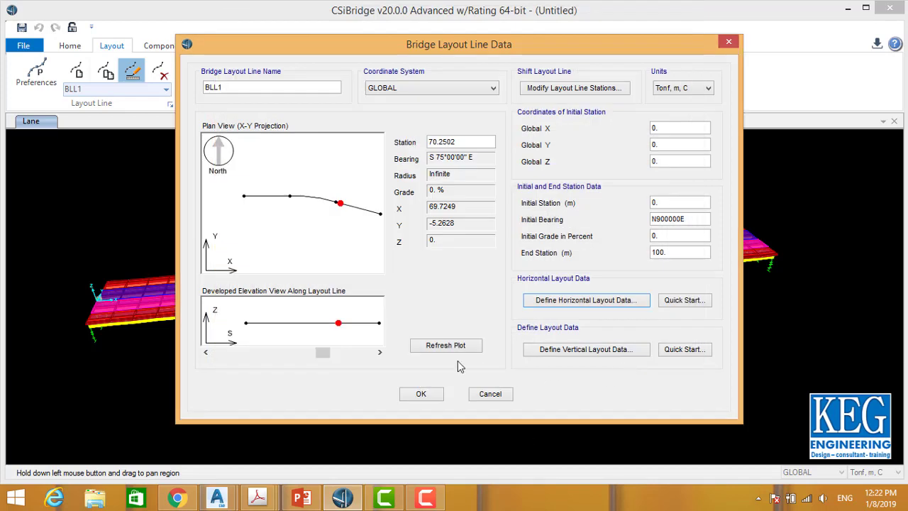
click(421, 395)
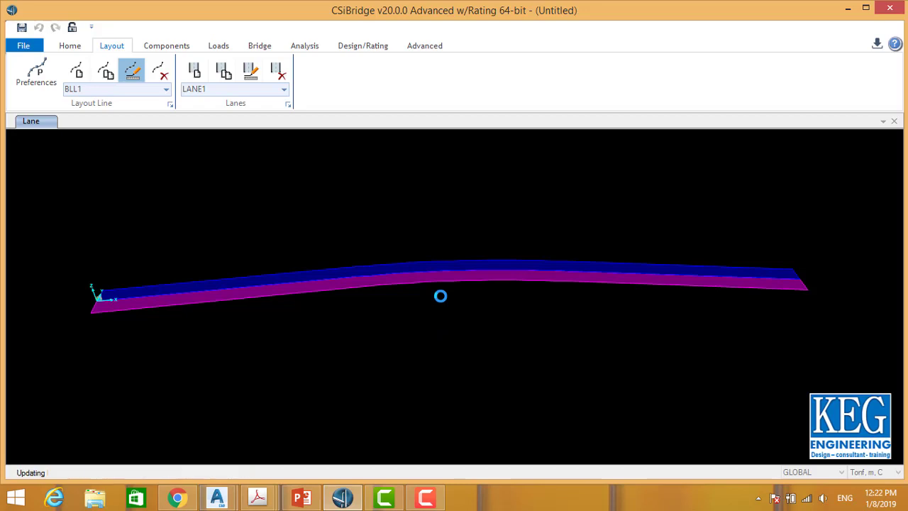
Examine the horizontally curved bridge model in 3D from several angles, including from above
click(71, 47)
click(130, 79)
drag(450, 223, 442, 299)
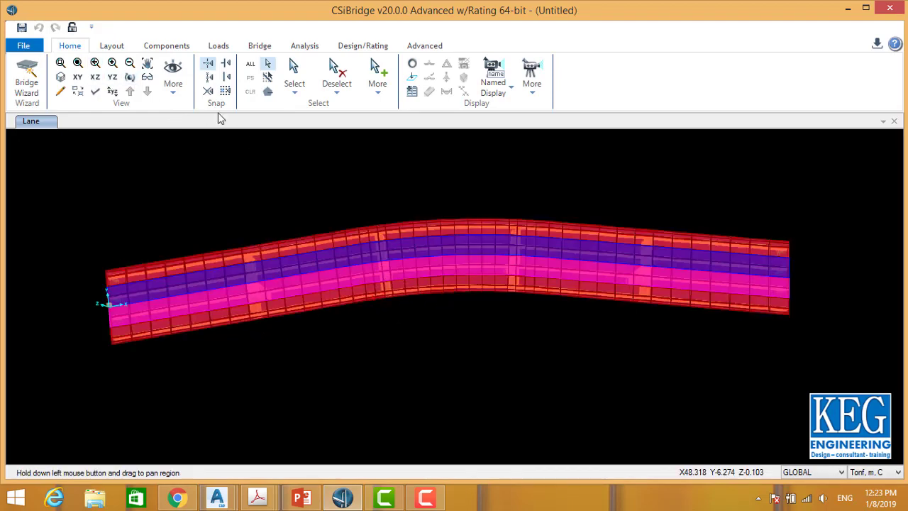
click(130, 78)
drag(517, 259, 558, 209)
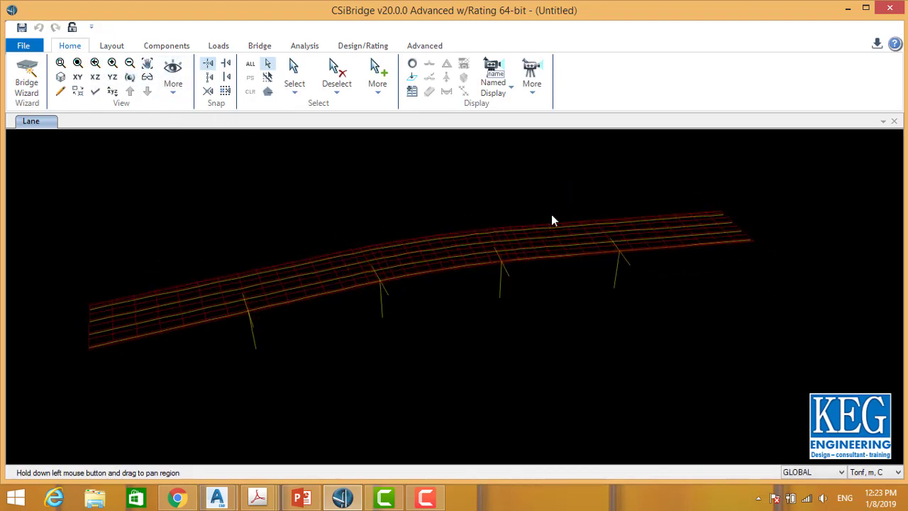
click(130, 76)
drag(425, 278, 665, 284)
click(130, 76)
drag(426, 284, 317, 366)
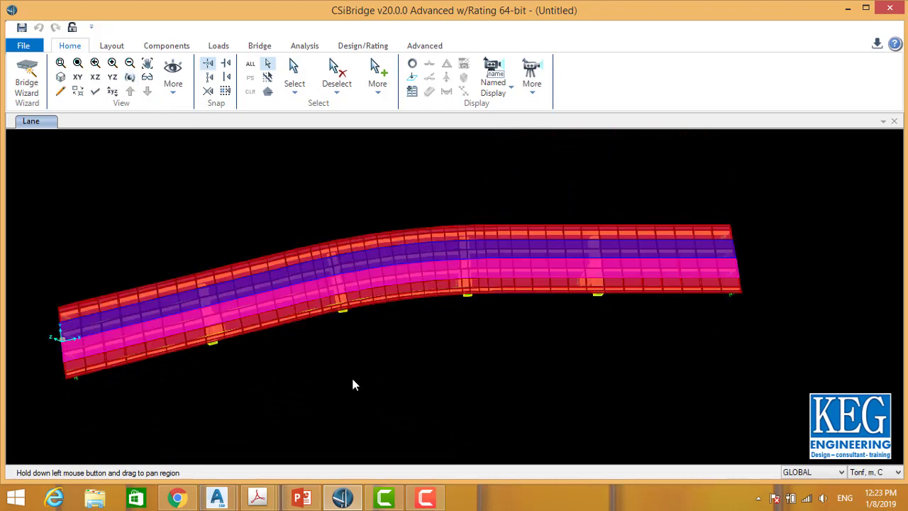
drag(353, 383, 426, 340)
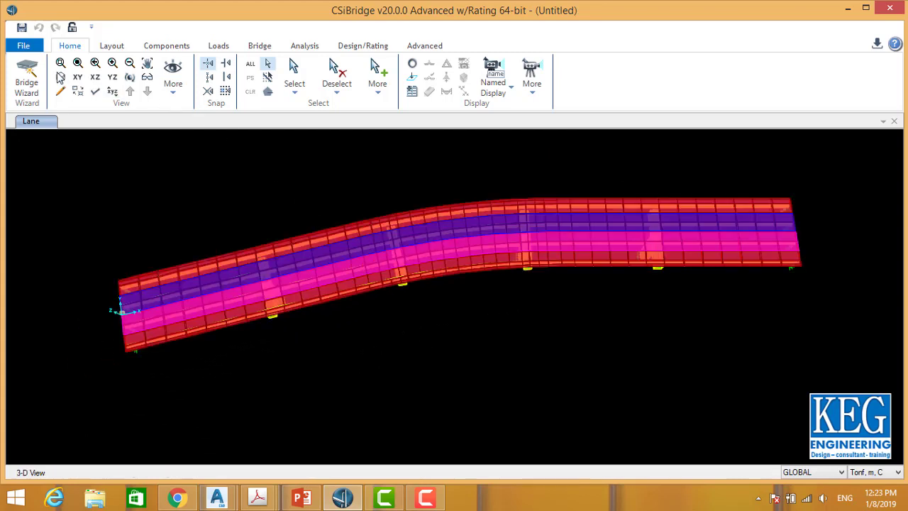
Define the vertical layout of BLL1 from the Straight - Parabola Down - Straight quick start option
click(114, 48)
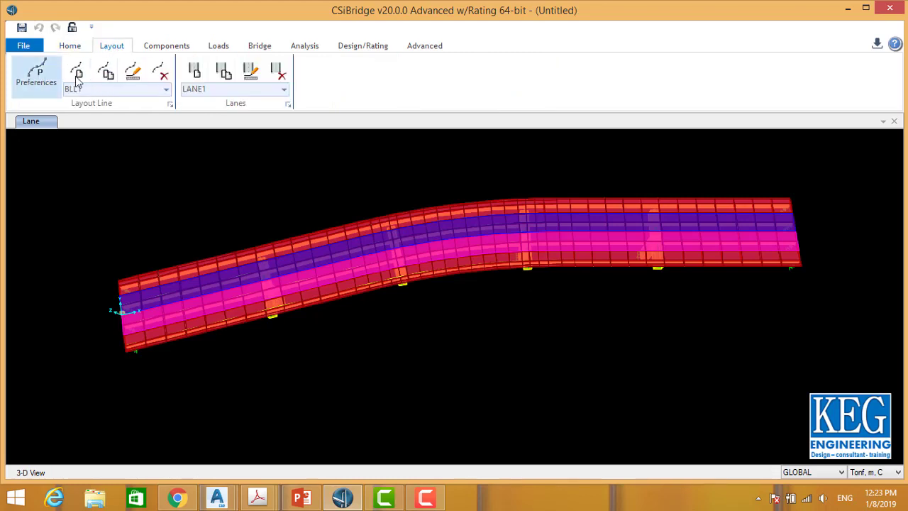
click(132, 72)
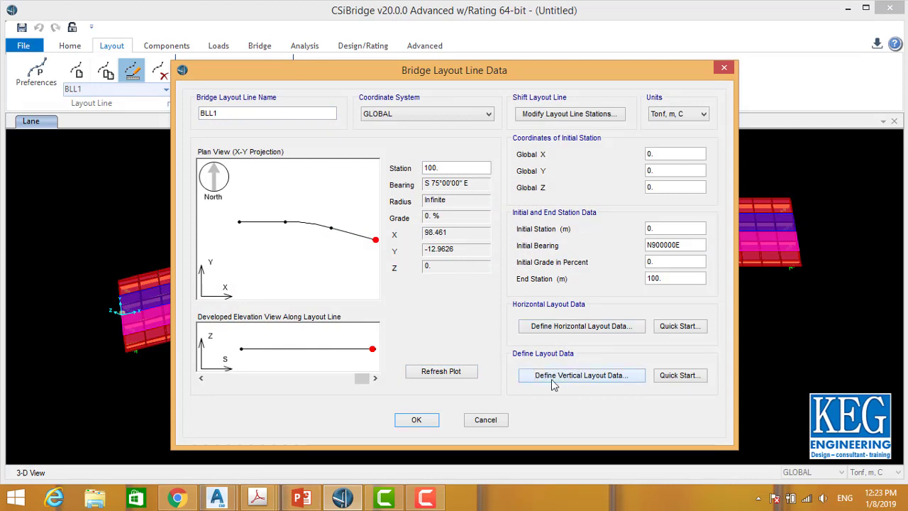
click(609, 381)
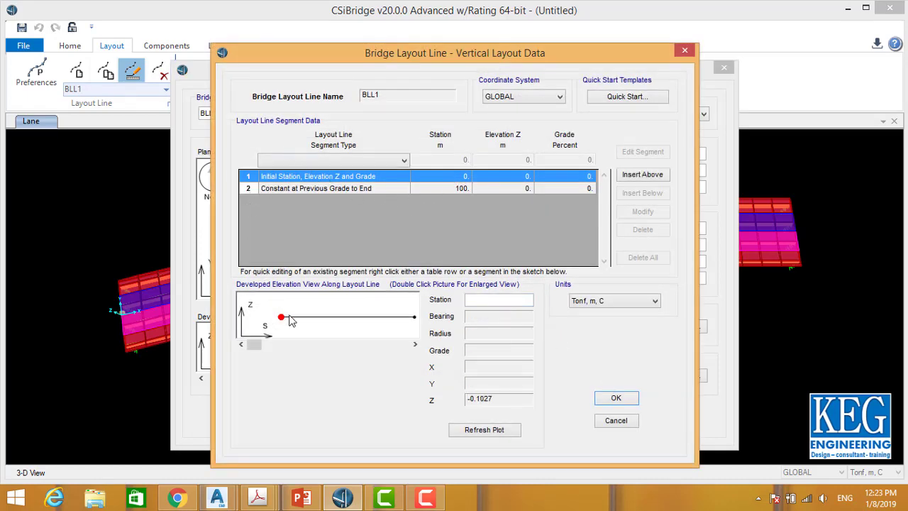
click(421, 317)
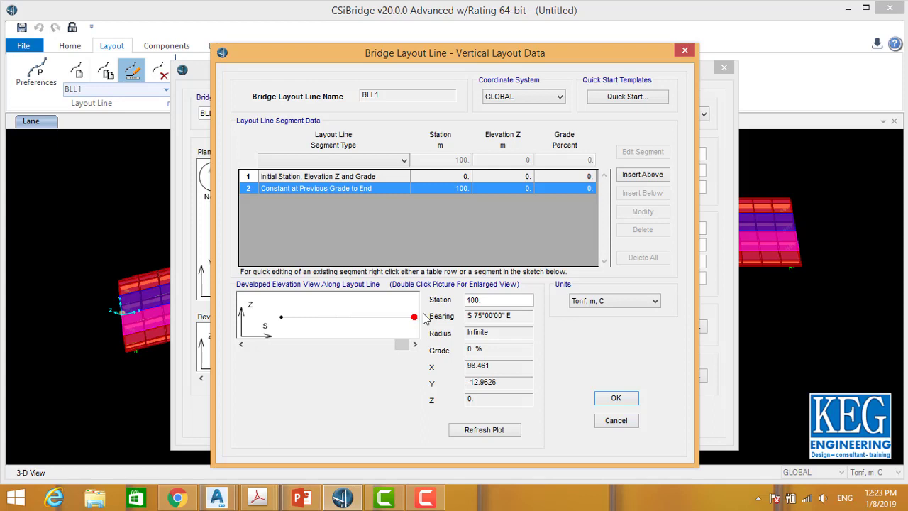
click(630, 96)
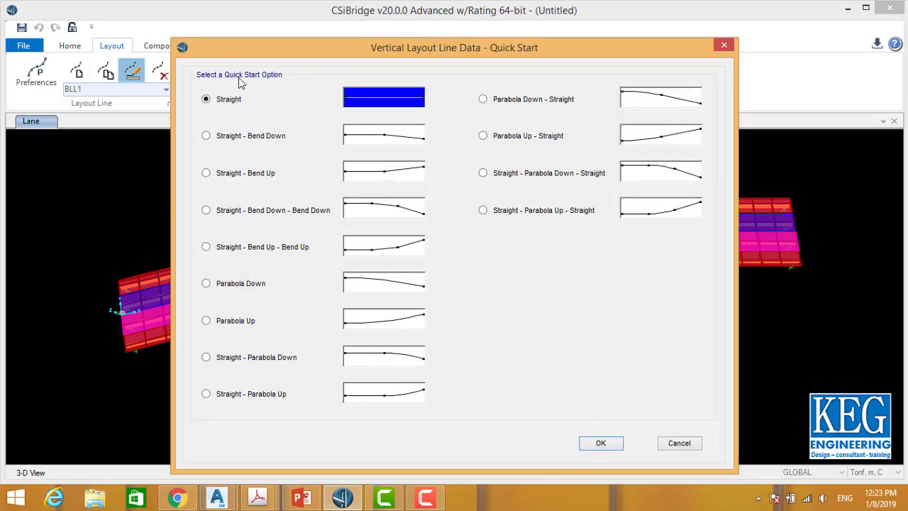
drag(370, 56, 370, 34)
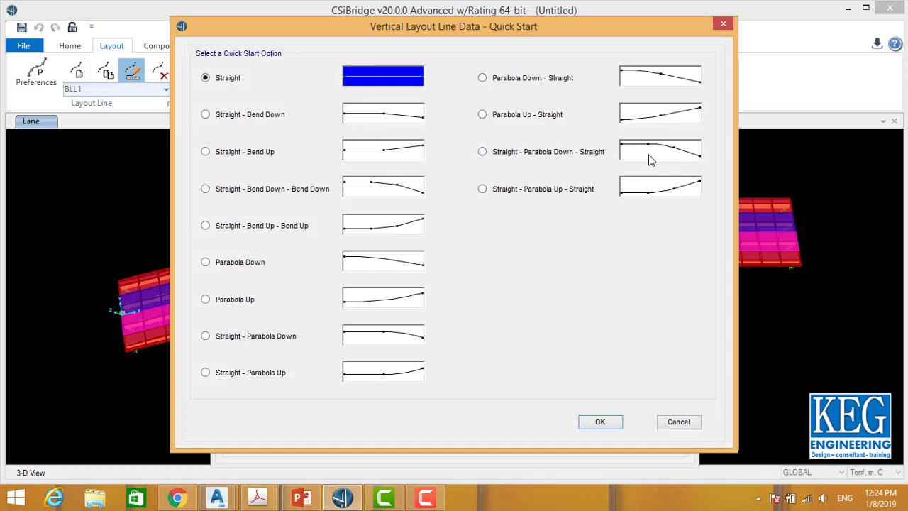
click(555, 158)
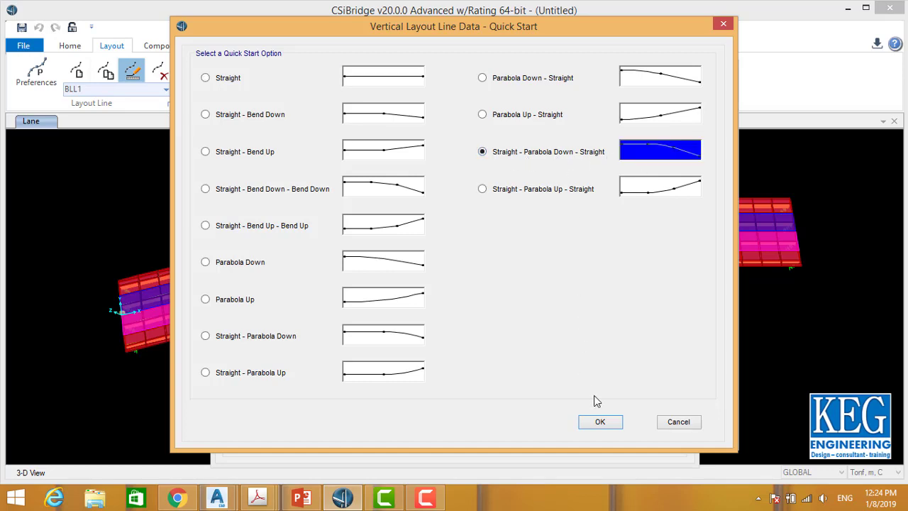
click(601, 423)
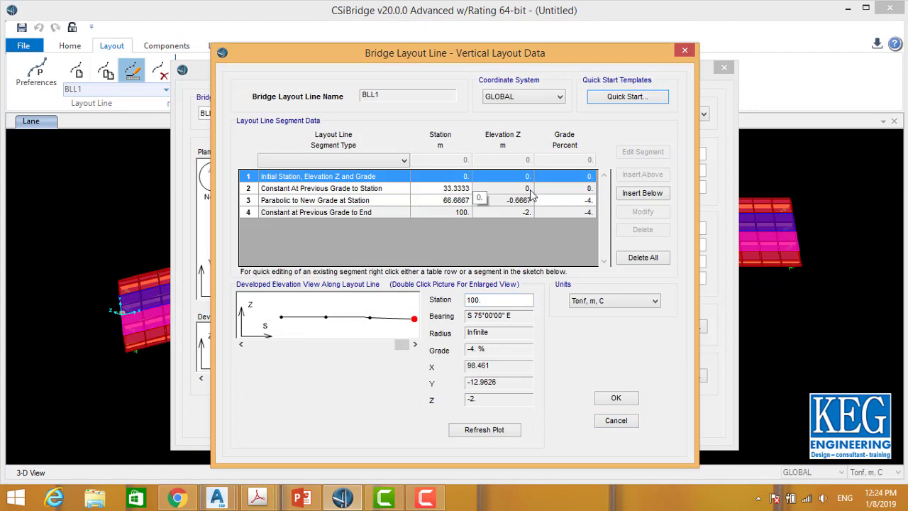
Set the grade of the Parabolic to New Grade at Station segment to -5 percent
click(310, 318)
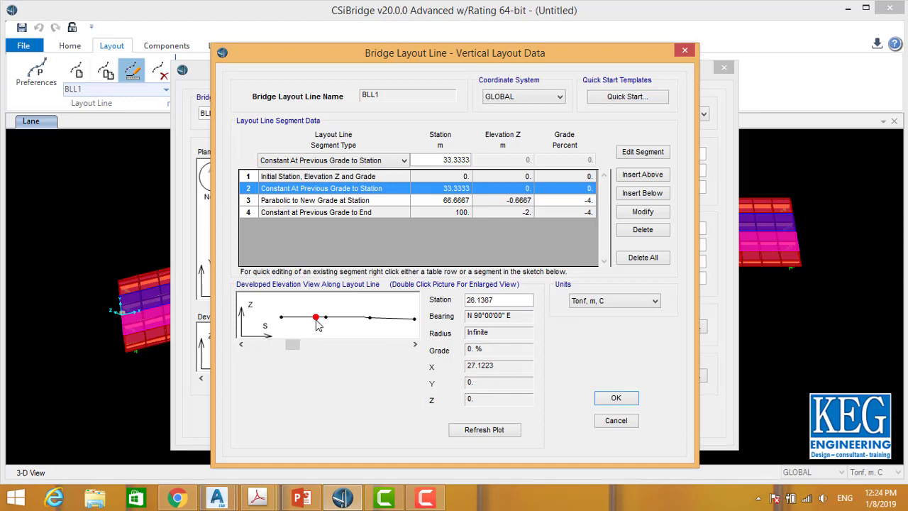
click(383, 318)
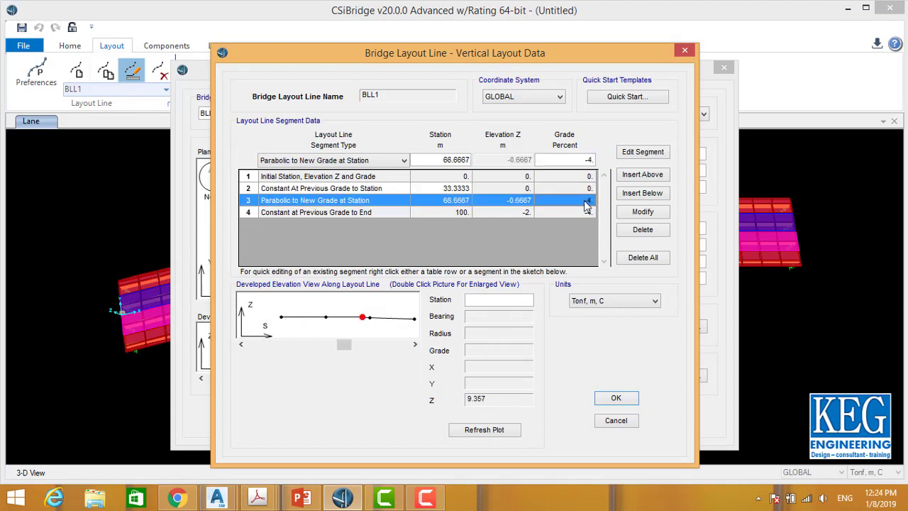
double_click(579, 161)
text(-5)
click(643, 212)
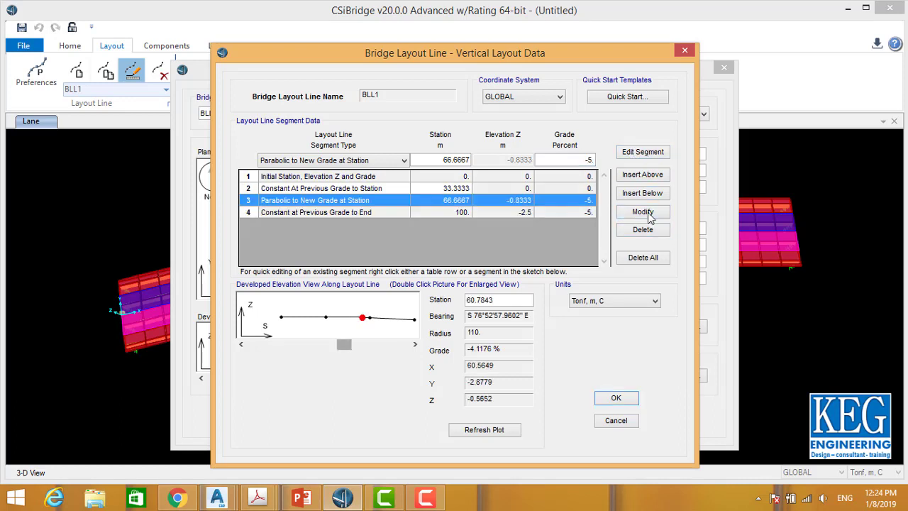
Set the station of the Constant At Previous Grade to Station segment to 40 m
click(562, 215)
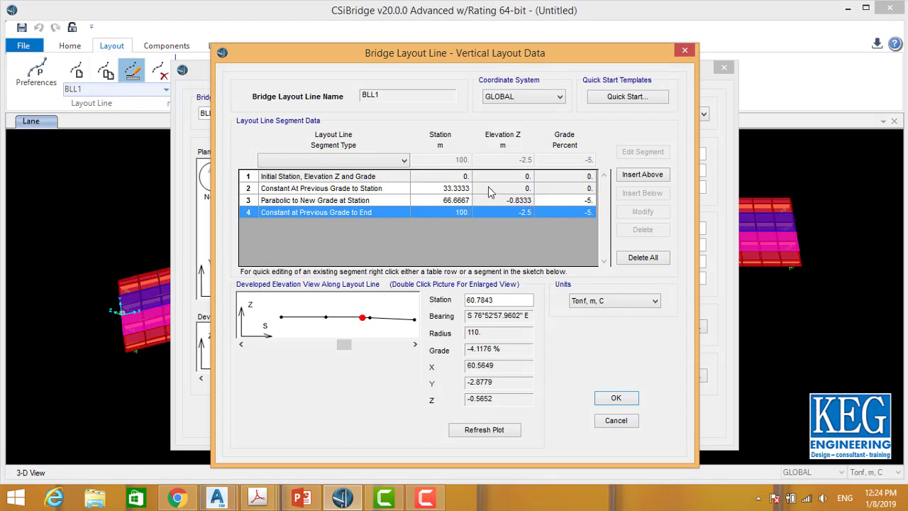
click(452, 189)
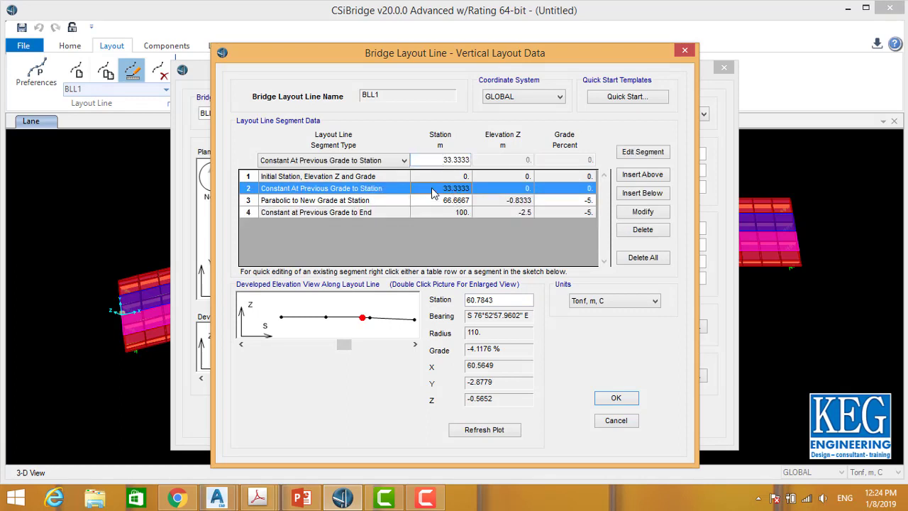
click(431, 191)
click(444, 202)
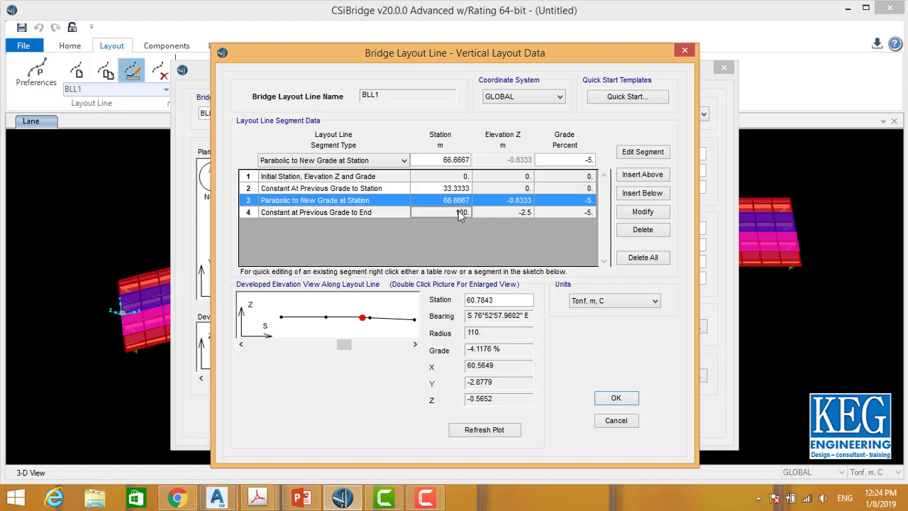
click(460, 213)
click(458, 203)
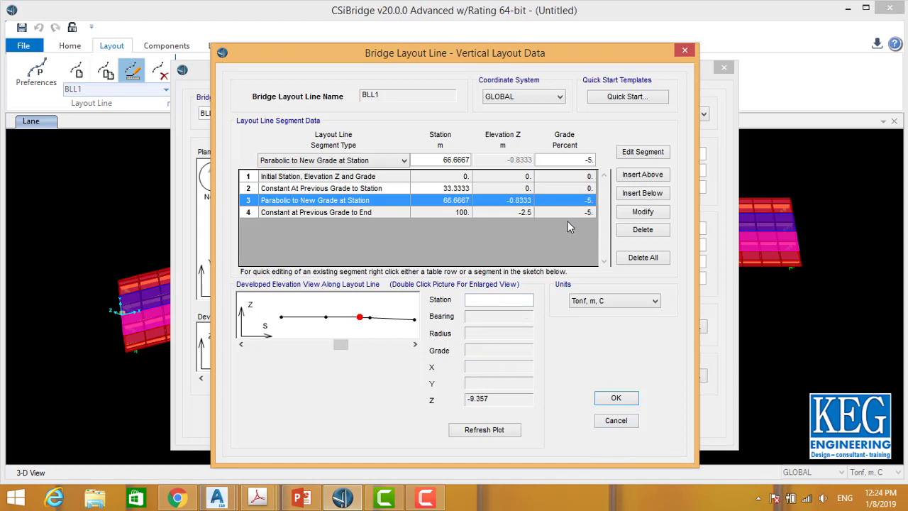
double_click(436, 160)
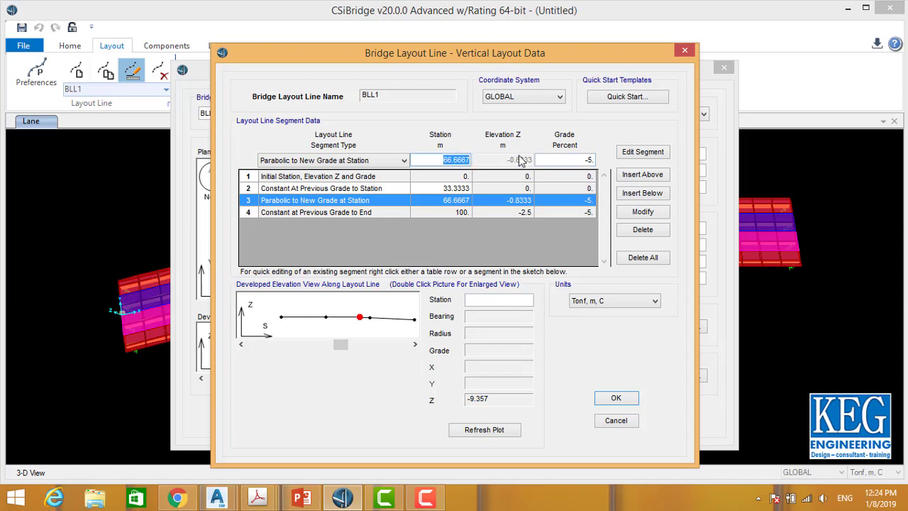
click(438, 190)
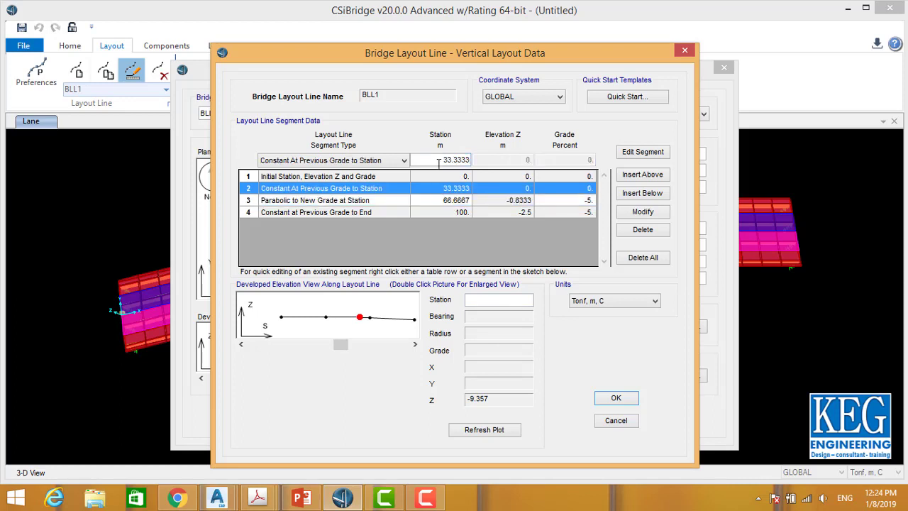
double_click(439, 160)
text(40)
click(643, 212)
Try to set the station of the Parabolic to New Grade at Station segment to 30 m
click(442, 202)
click(440, 189)
click(440, 201)
double_click(445, 160)
text(30)
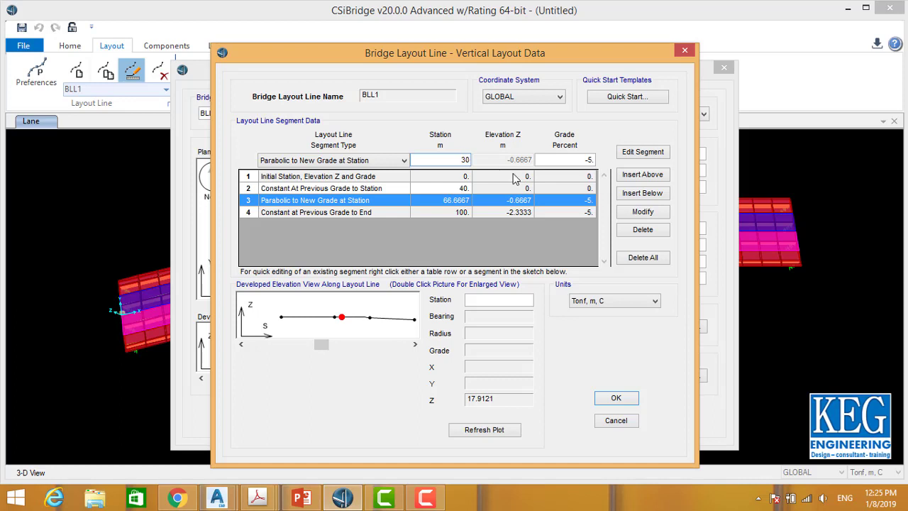
click(641, 215)
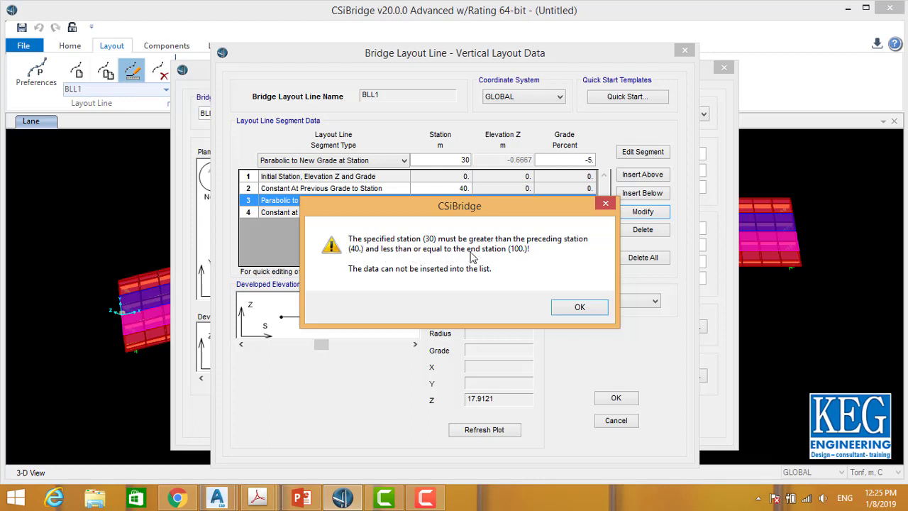
click(579, 307)
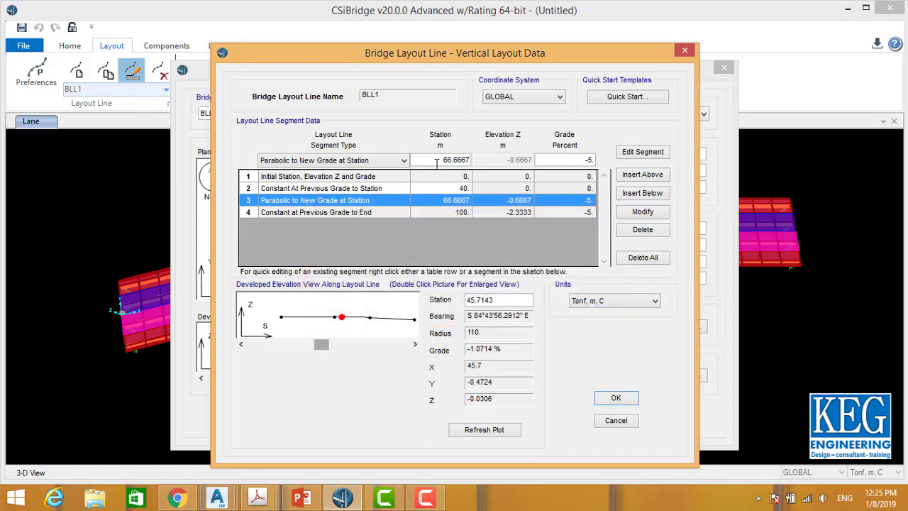
Set the station of the Parabolic to New Grade at Station segment to 70 m and apply the vertical layout to BLL1
drag(428, 160, 489, 164)
text(40)
drag(457, 161, 516, 162)
text(70)
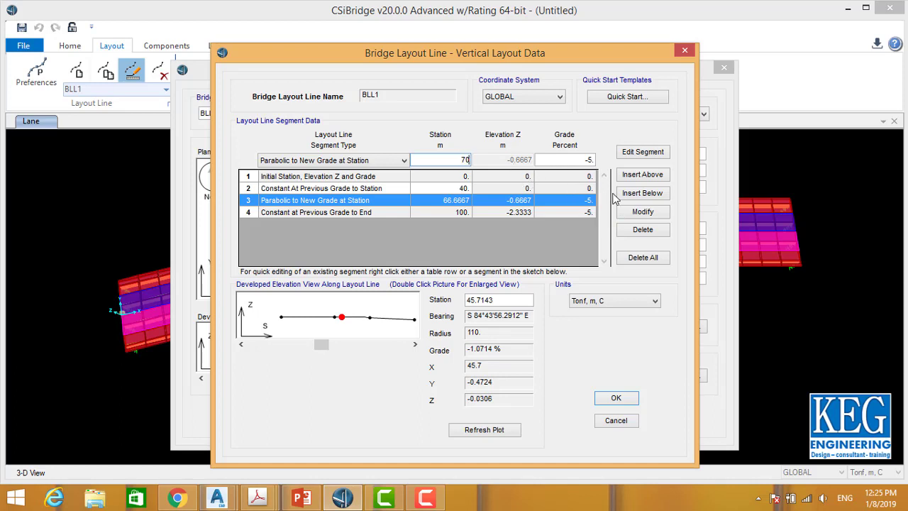
click(642, 212)
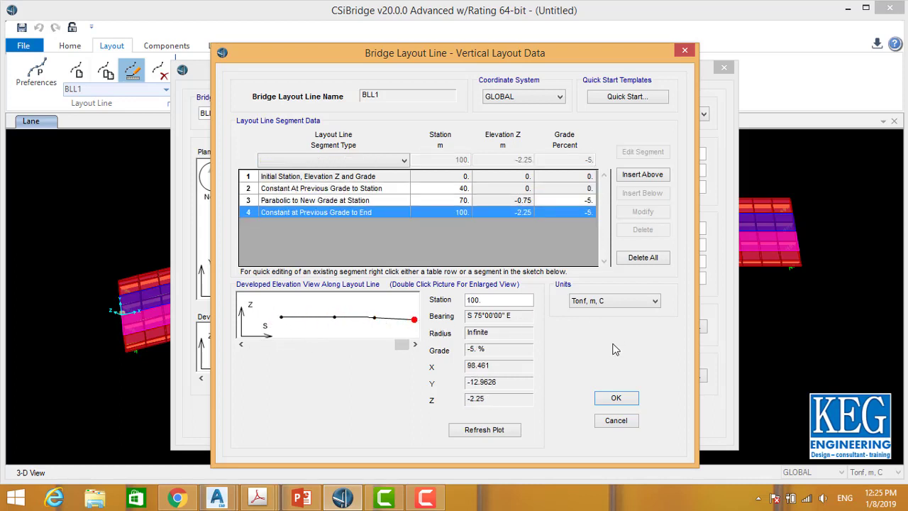
click(616, 398)
click(429, 420)
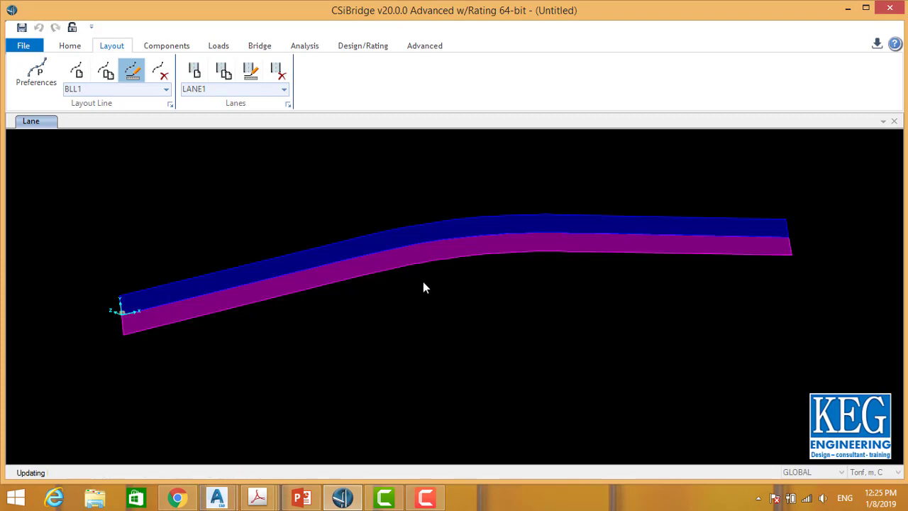
Examine the bridge's vertical profile in a close side view along the deck and piers
click(70, 45)
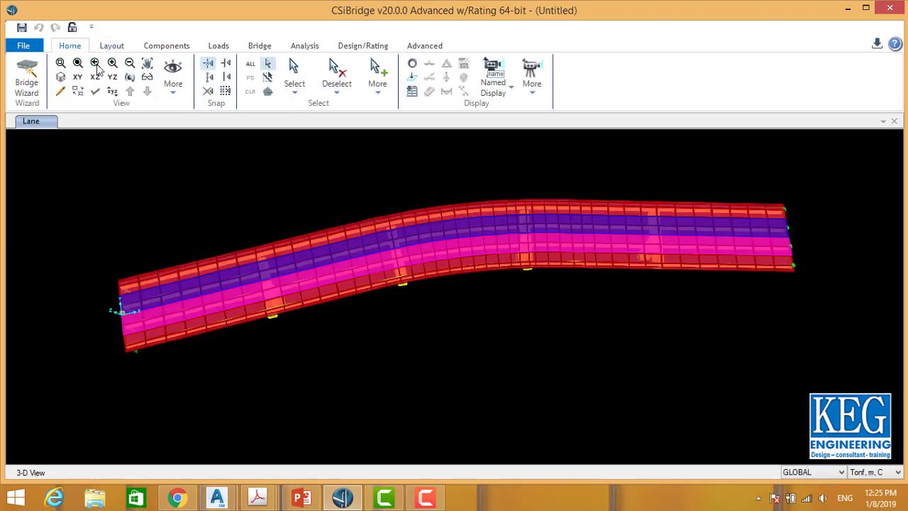
click(130, 77)
drag(469, 276, 447, 174)
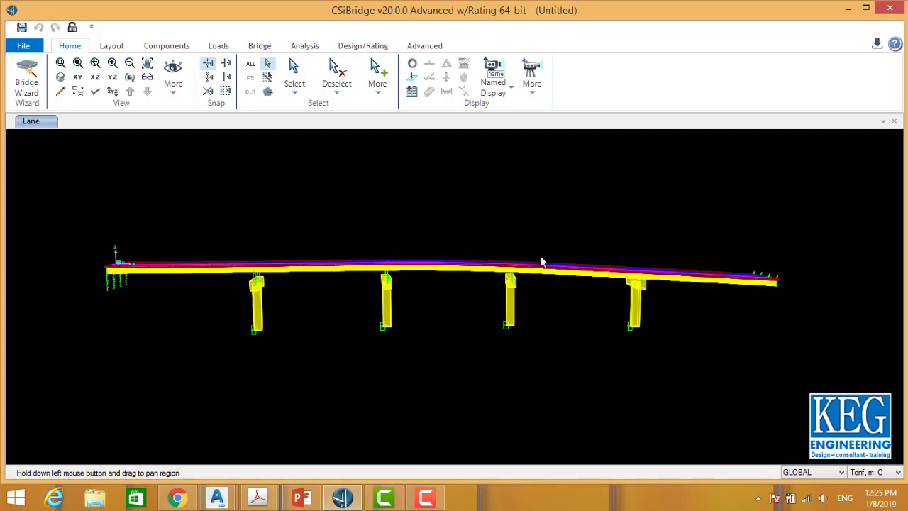
scroll(713, 292, up, 1)
scroll(714, 292, up, 1)
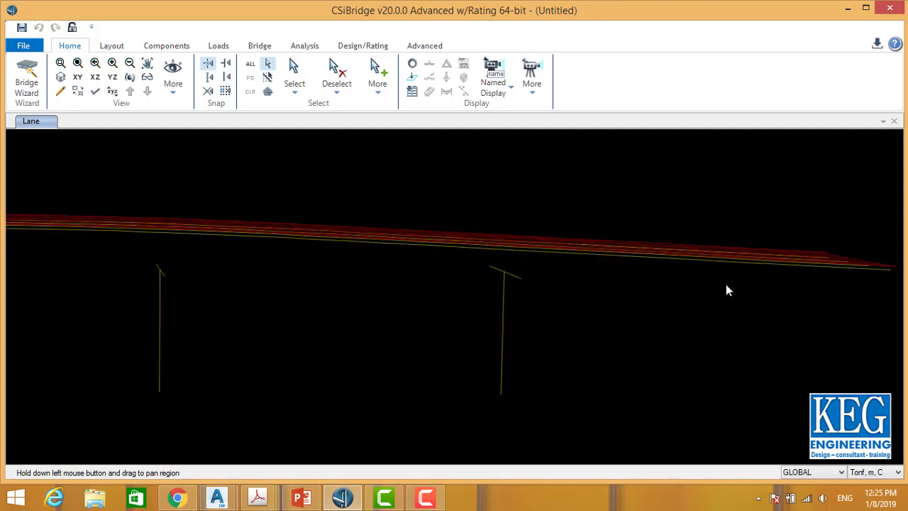
shift+middle_drag(340, 247, 724, 229)
shift+middle_drag(276, 227, 572, 243)
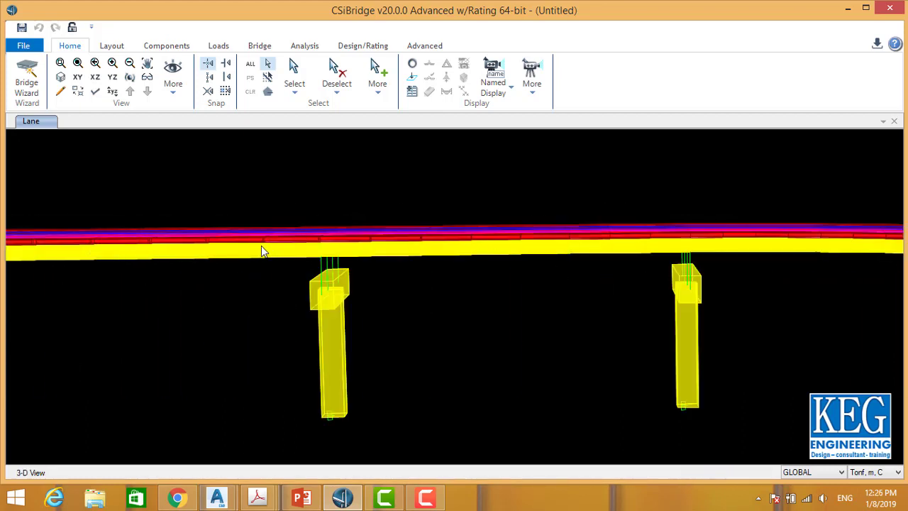
shift+middle_drag(255, 252, 489, 245)
middle_drag(618, 240, 421, 229)
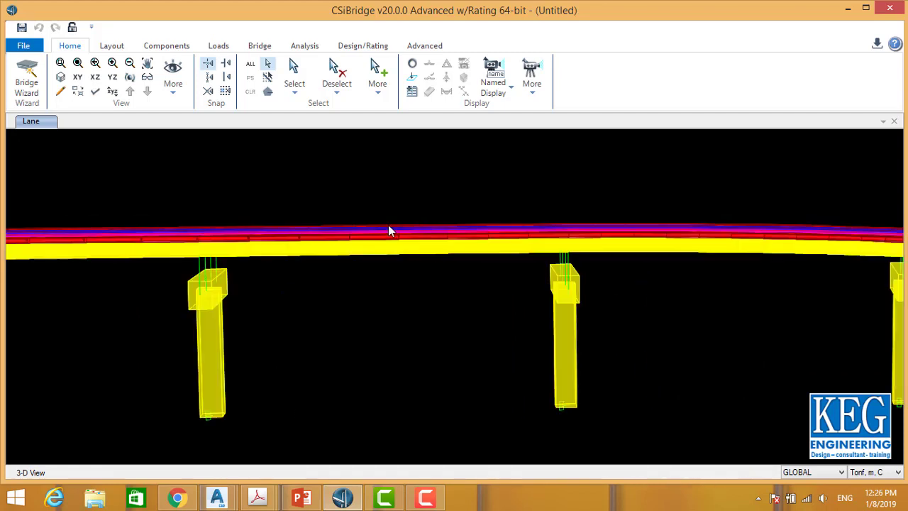
middle_drag(248, 229, 290, 229)
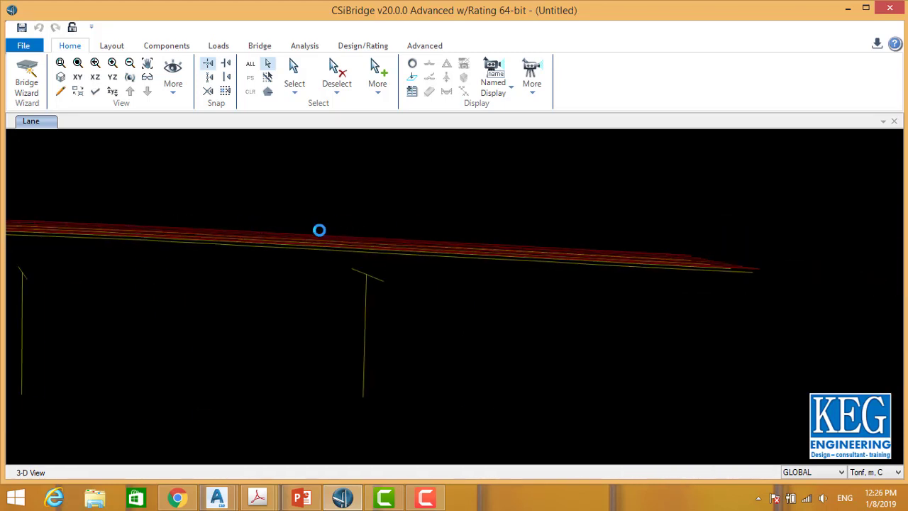